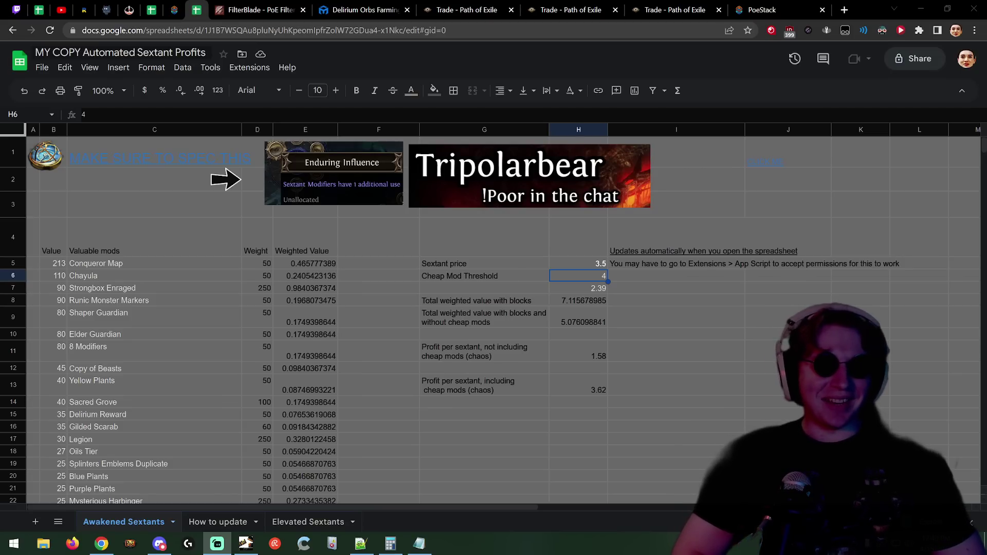
Step: Review the valuable mods list, weights and profit-per-sextant figures on the Awakened Sextants sheet
{"action": "scroll", "coordinate": [515, 260], "scroll_direction": "down", "scroll_amount": 3}
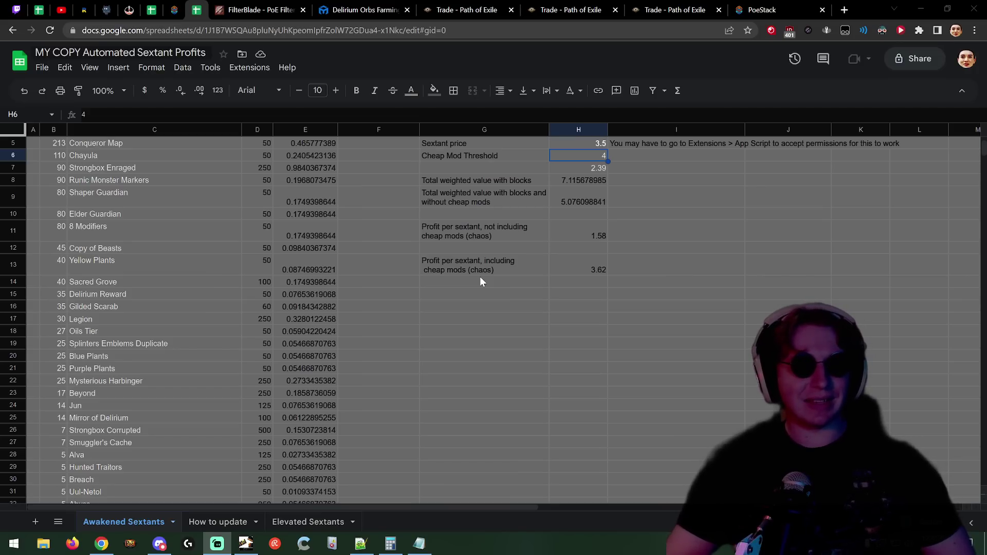
{"action": "scroll", "coordinate": [374, 307], "scroll_direction": "up", "scroll_amount": 3}
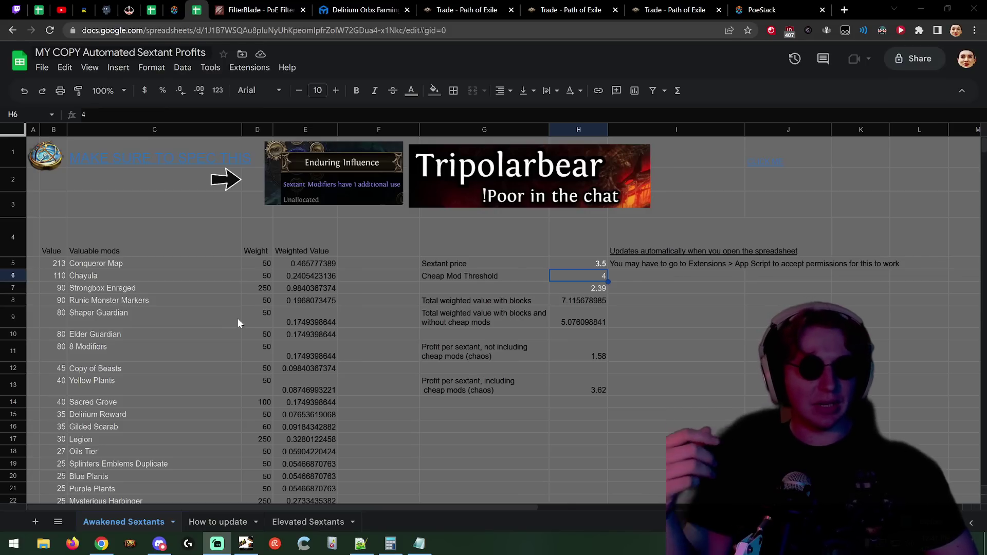
{"action": "scroll", "coordinate": [326, 315], "scroll_direction": "down", "scroll_amount": 2}
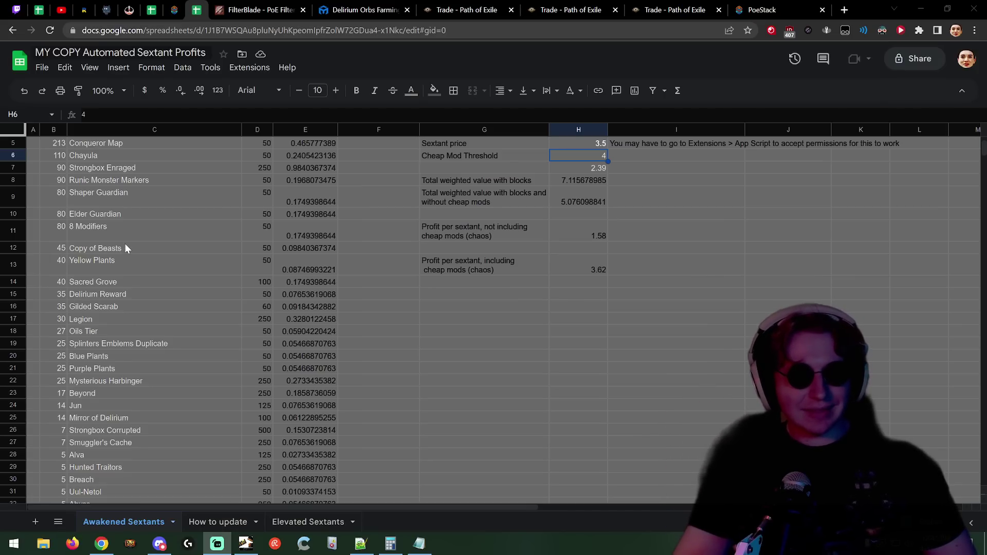
{"action": "scroll", "coordinate": [195, 331], "scroll_direction": "up", "scroll_amount": 3}
{"action": "mouse_move", "coordinate": [180, 165]}
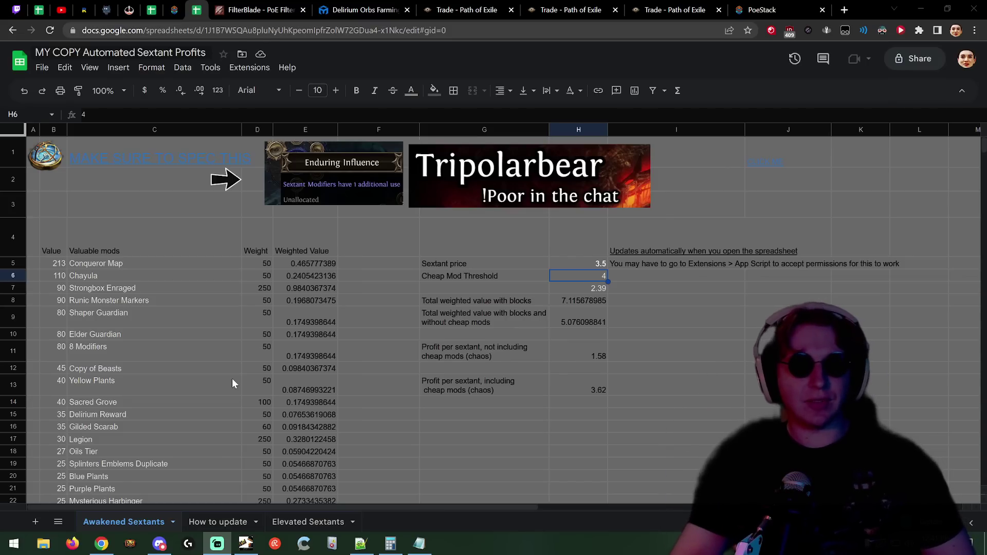
{"action": "scroll", "coordinate": [233, 378], "scroll_direction": "down", "scroll_amount": 1}
{"action": "scroll", "coordinate": [293, 297], "scroll_direction": "down", "scroll_amount": 1}
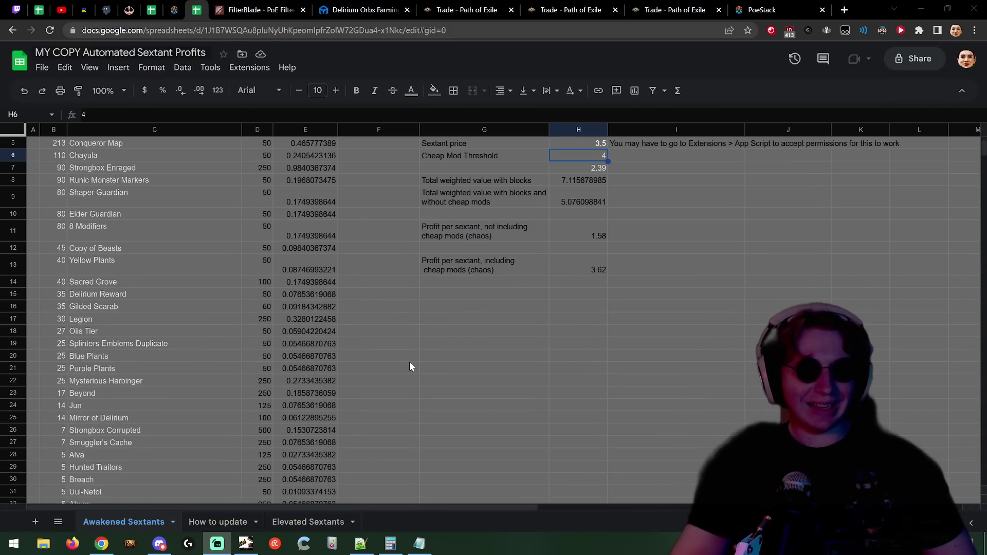
{"action": "scroll", "coordinate": [404, 366], "scroll_direction": "down", "scroll_amount": 1}
{"action": "scroll", "coordinate": [412, 365], "scroll_direction": "up", "scroll_amount": 3}
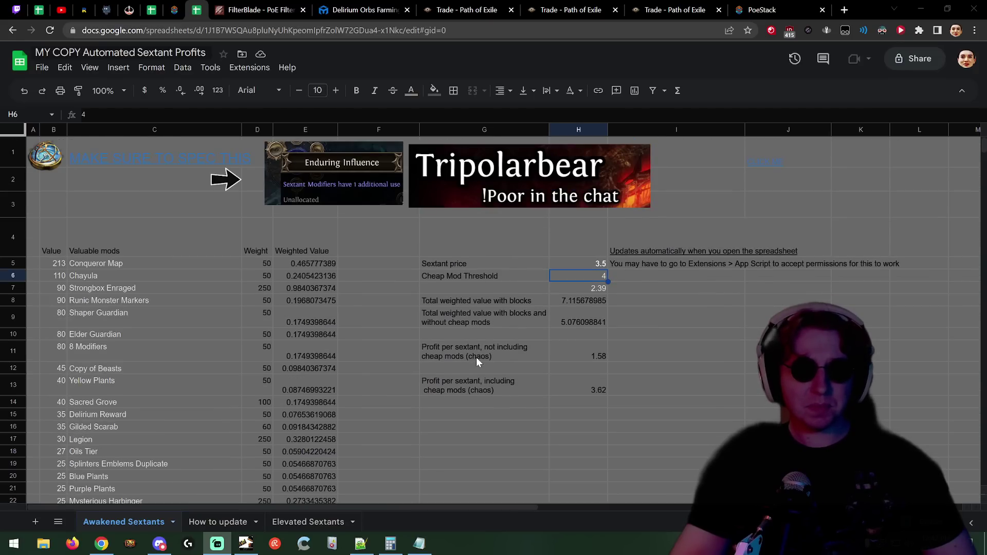
{"action": "left_click_drag", "start_coordinate": [550, 277], "coordinate": [551, 265]}
{"action": "left_click", "coordinate": [637, 322]}
{"action": "left_click", "coordinate": [575, 263]}
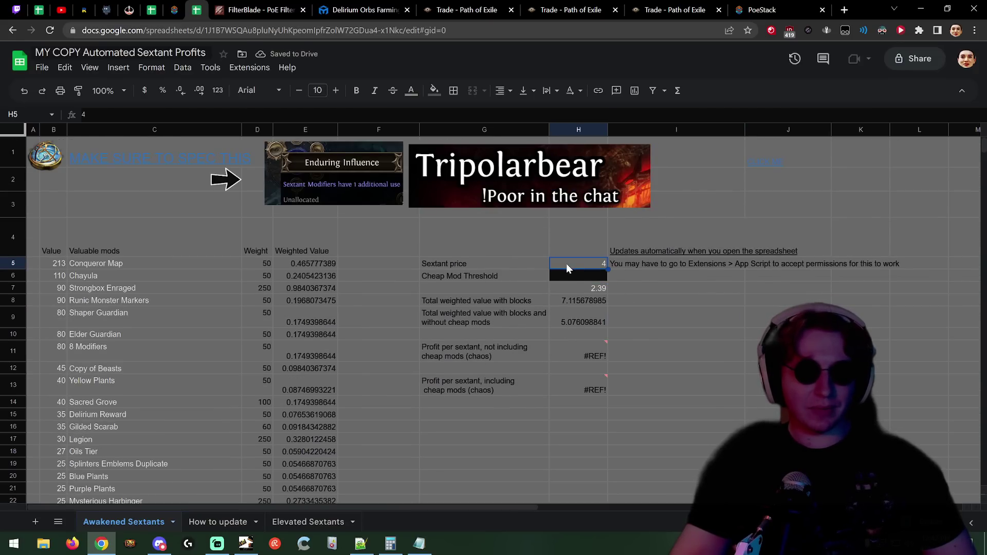
{"action": "key", "text": "ctrl+z"}
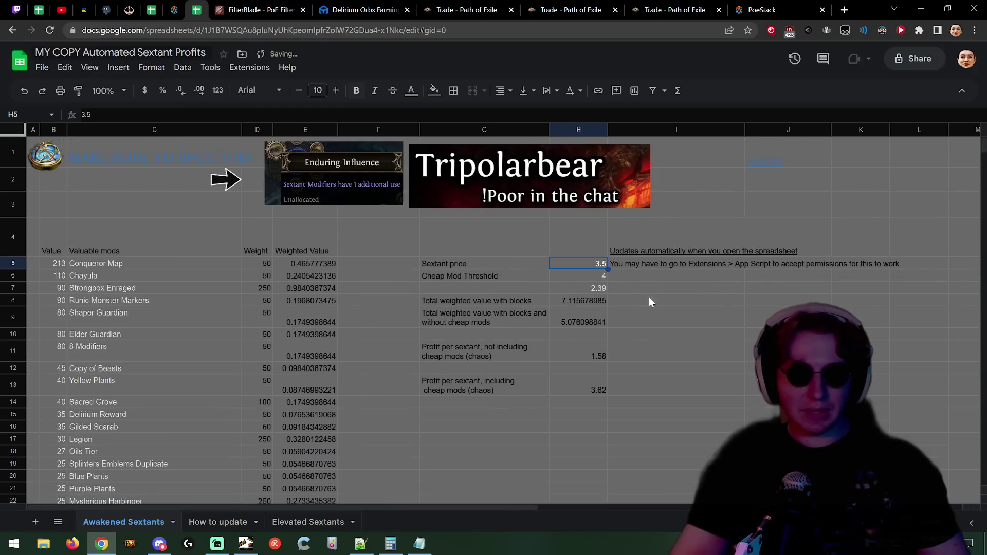
{"action": "left_click", "coordinate": [573, 234]}
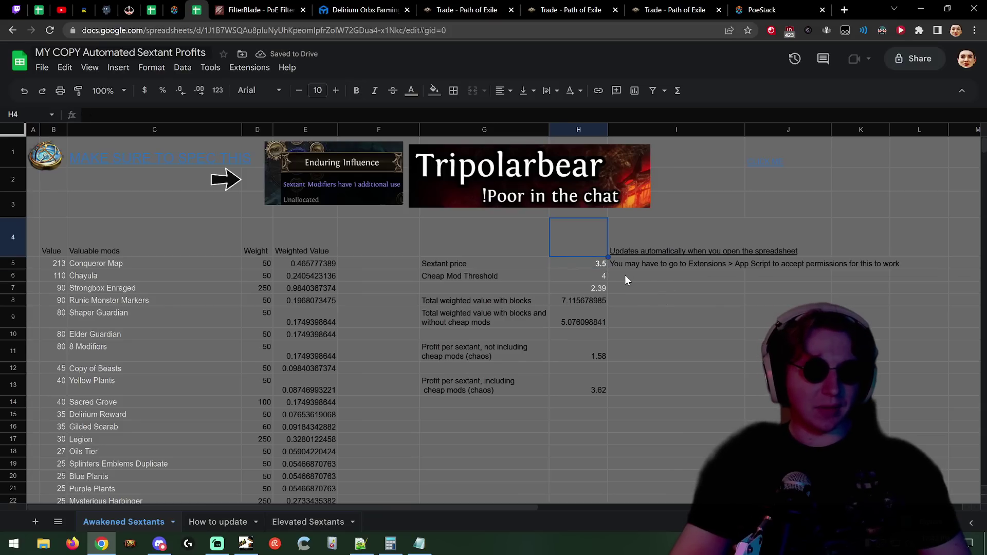
Step: Examine the mods list from the highest values down through the red-highlighted cheap mods to the blocked mods section
{"action": "scroll", "coordinate": [670, 269], "scroll_direction": "down", "scroll_amount": 3}
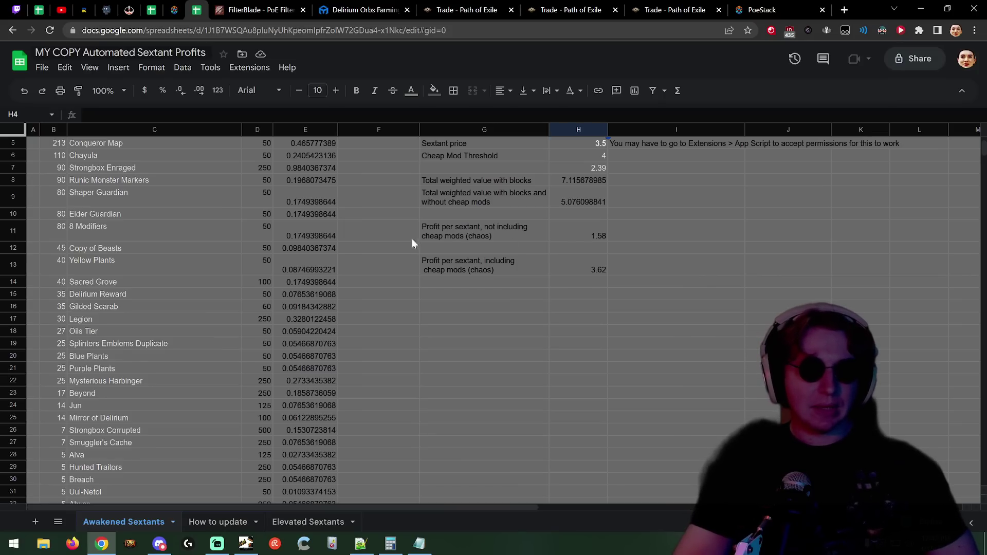
{"action": "scroll", "coordinate": [489, 251], "scroll_direction": "down", "scroll_amount": 1}
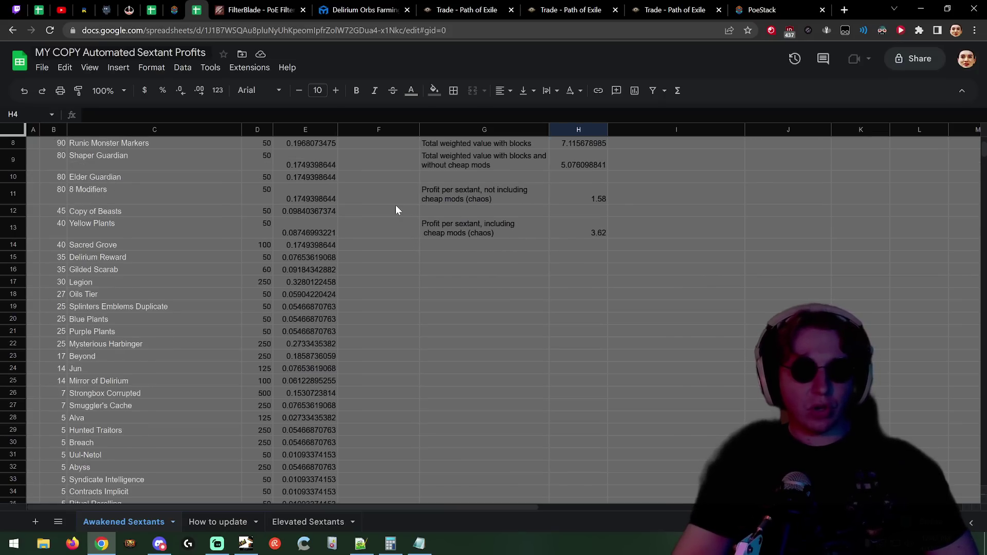
{"action": "scroll", "coordinate": [381, 210], "scroll_direction": "down", "scroll_amount": 10}
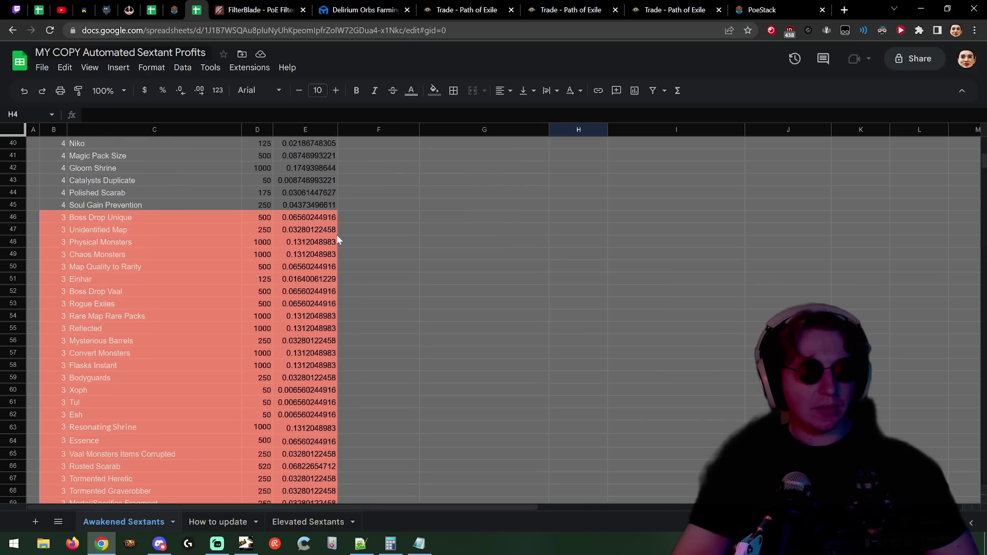
{"action": "scroll", "coordinate": [298, 242], "scroll_direction": "down", "scroll_amount": 1}
{"action": "scroll", "coordinate": [105, 288], "scroll_direction": "down", "scroll_amount": 1}
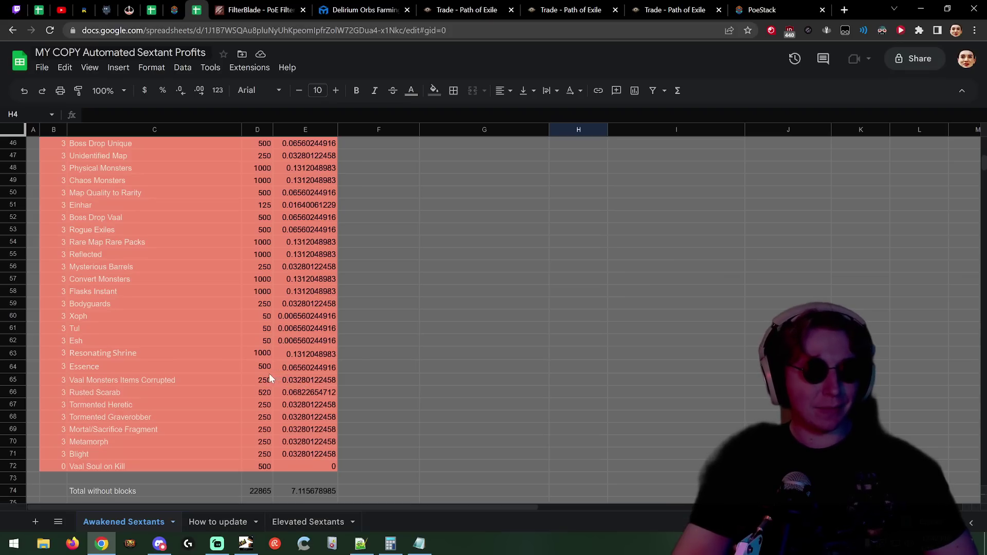
{"action": "scroll", "coordinate": [200, 387], "scroll_direction": "down", "scroll_amount": 1}
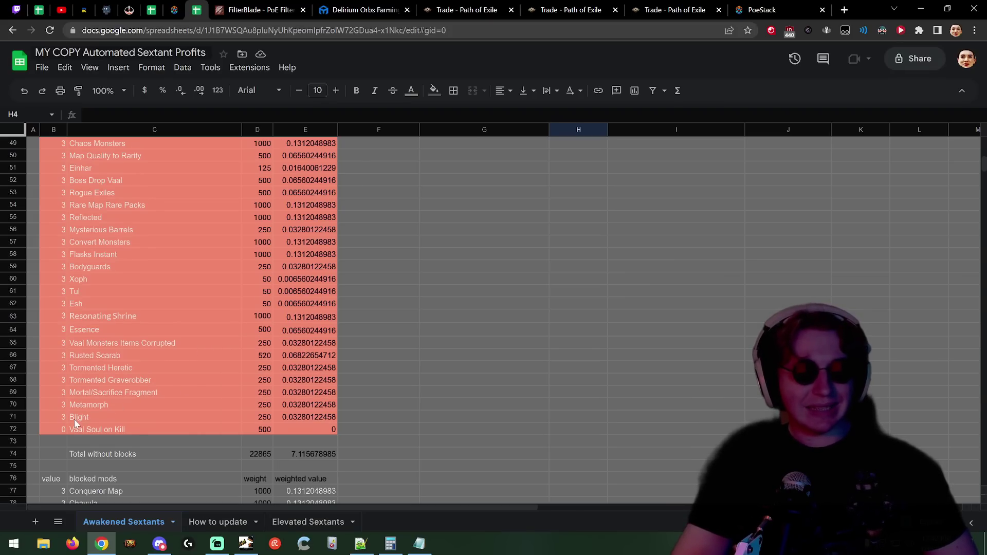
{"action": "scroll", "coordinate": [116, 355], "scroll_direction": "down", "scroll_amount": 1}
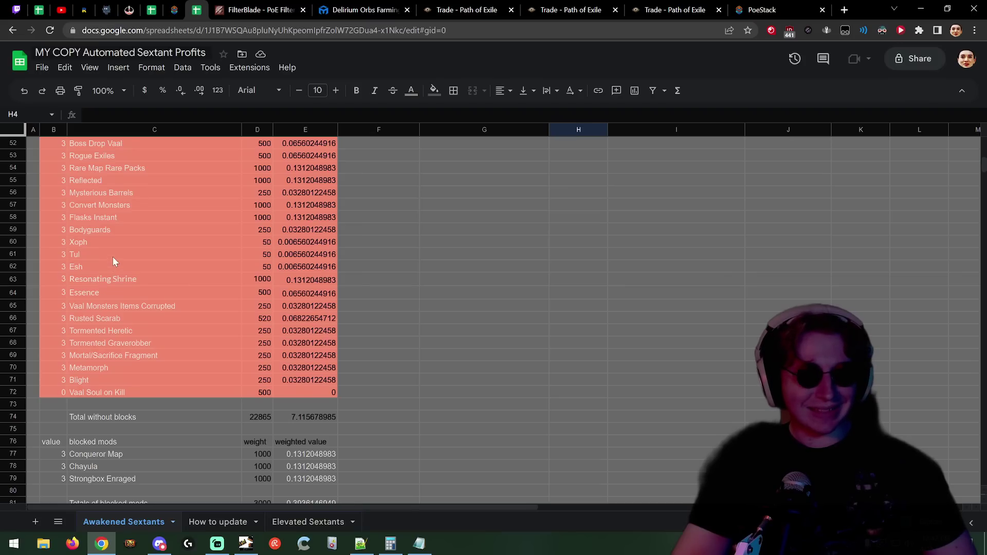
Step: Read back up from the red-highlighted cheap mods through the mods worth 4 and 5 chaos to the sextant summary
{"action": "scroll", "coordinate": [149, 350], "scroll_direction": "up", "scroll_amount": 1}
{"action": "scroll", "coordinate": [158, 353], "scroll_direction": "up", "scroll_amount": 2}
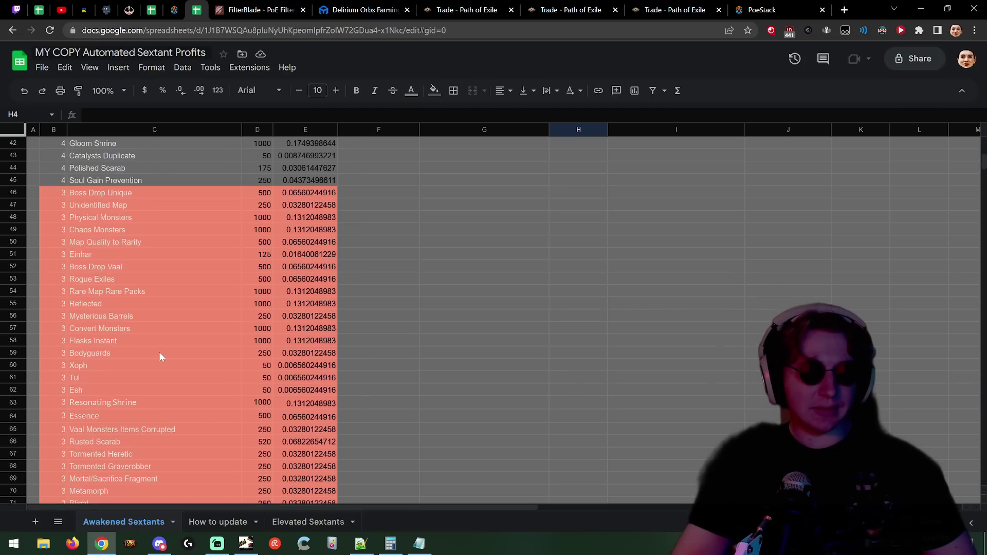
{"action": "scroll", "coordinate": [154, 349], "scroll_direction": "up", "scroll_amount": 1}
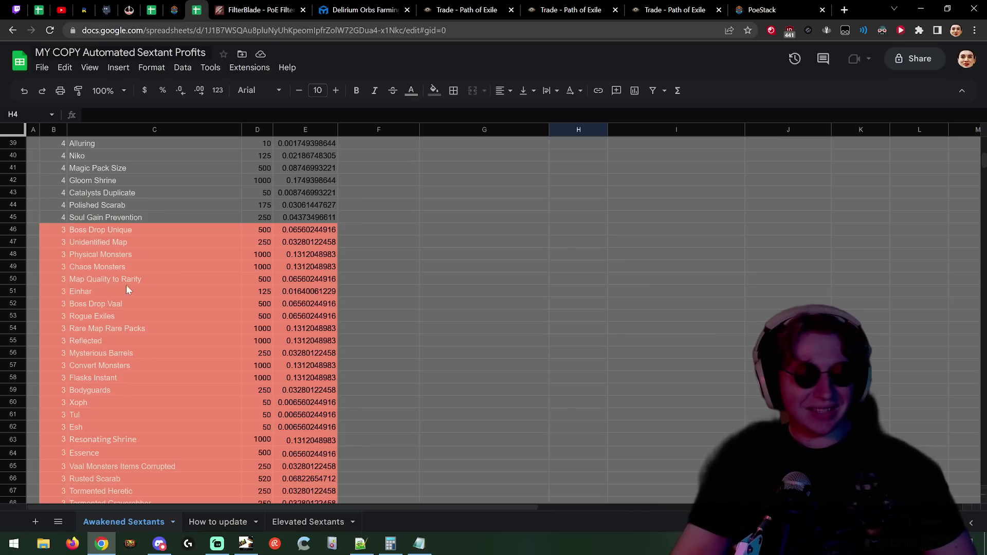
{"action": "scroll", "coordinate": [162, 344], "scroll_direction": "up", "scroll_amount": 4}
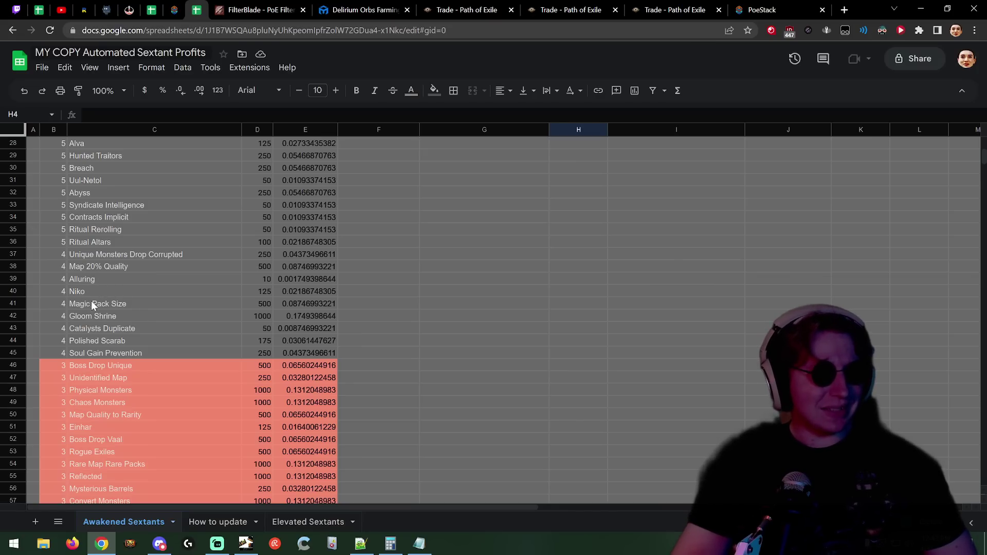
{"action": "scroll", "coordinate": [95, 304], "scroll_direction": "up", "scroll_amount": 1}
{"action": "scroll", "coordinate": [137, 339], "scroll_direction": "up", "scroll_amount": 1}
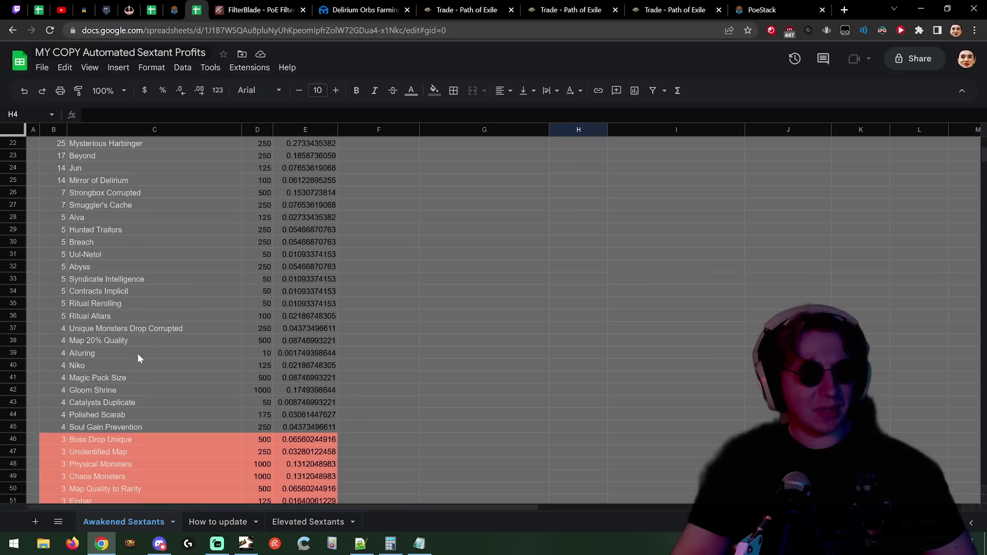
{"action": "scroll", "coordinate": [154, 287], "scroll_direction": "up", "scroll_amount": 2}
{"action": "scroll", "coordinate": [226, 342], "scroll_direction": "up", "scroll_amount": 5}
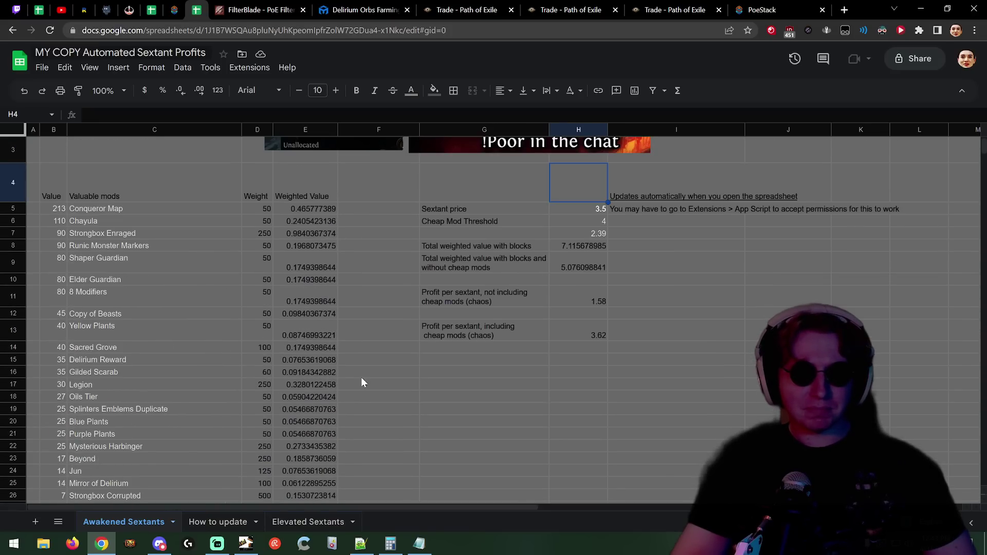
Step: Compare the red-highlighted cheap mods with the total weighted value and profit figures in the summary
{"action": "scroll", "coordinate": [370, 384], "scroll_direction": "down", "scroll_amount": 3}
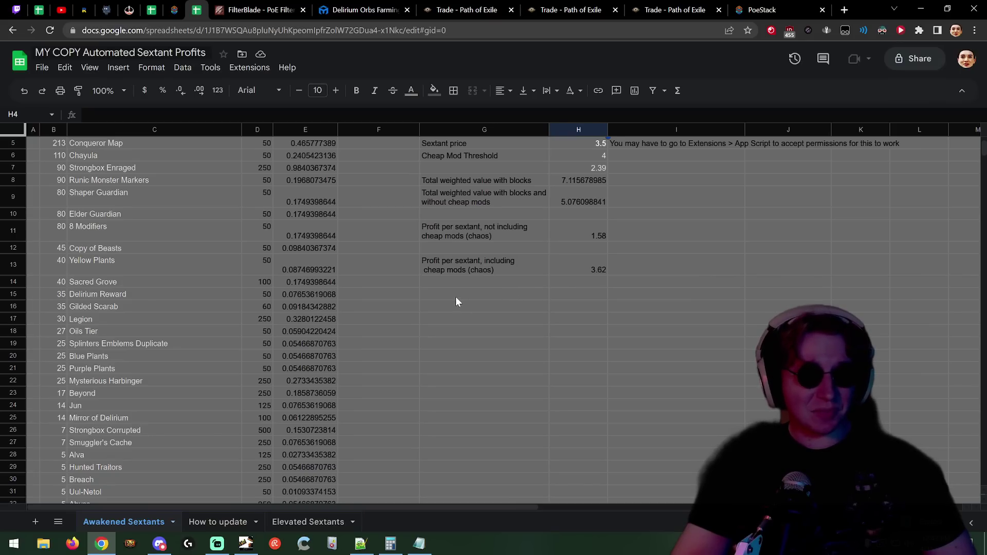
{"action": "scroll", "coordinate": [455, 297], "scroll_direction": "down", "scroll_amount": 15}
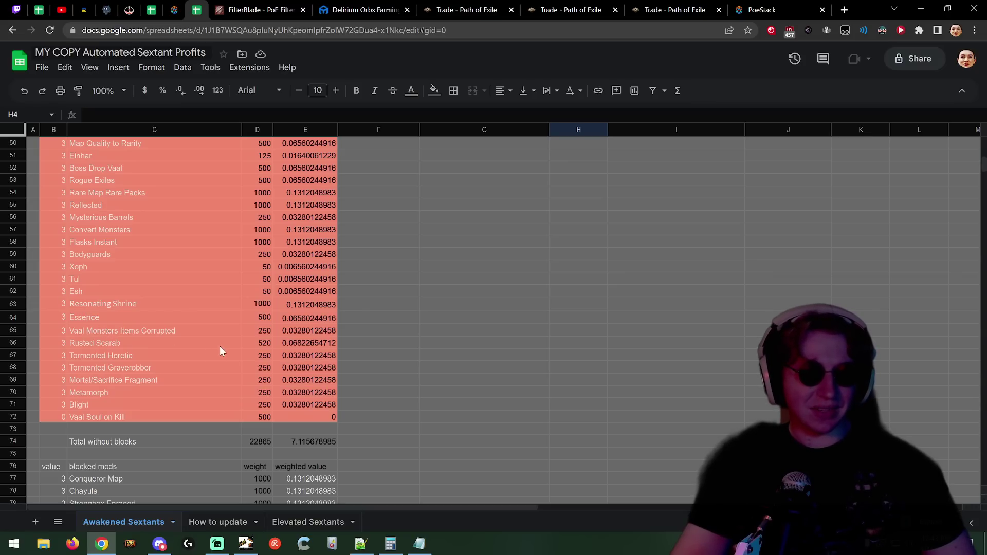
{"action": "scroll", "coordinate": [228, 347], "scroll_direction": "up", "scroll_amount": 1}
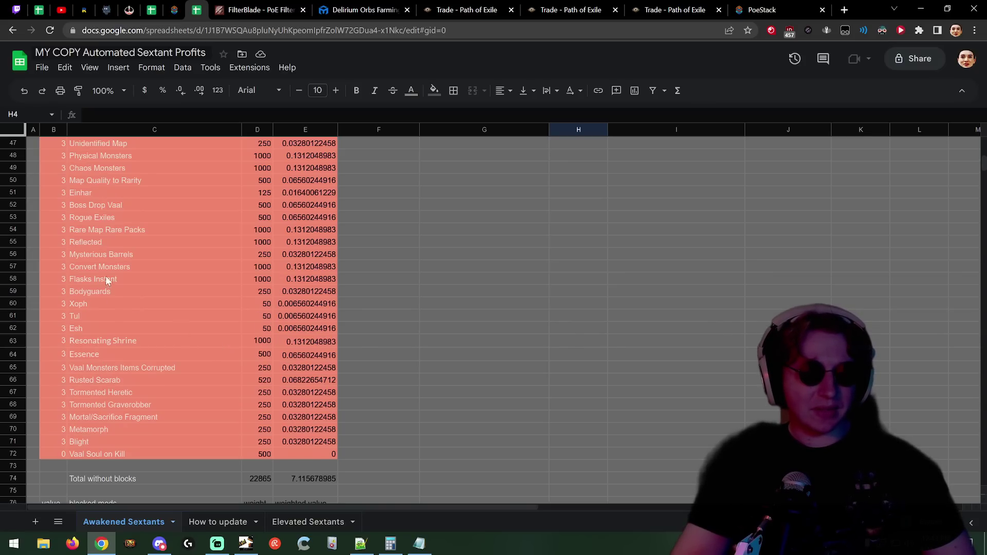
{"action": "scroll", "coordinate": [133, 257], "scroll_direction": "up", "scroll_amount": 1}
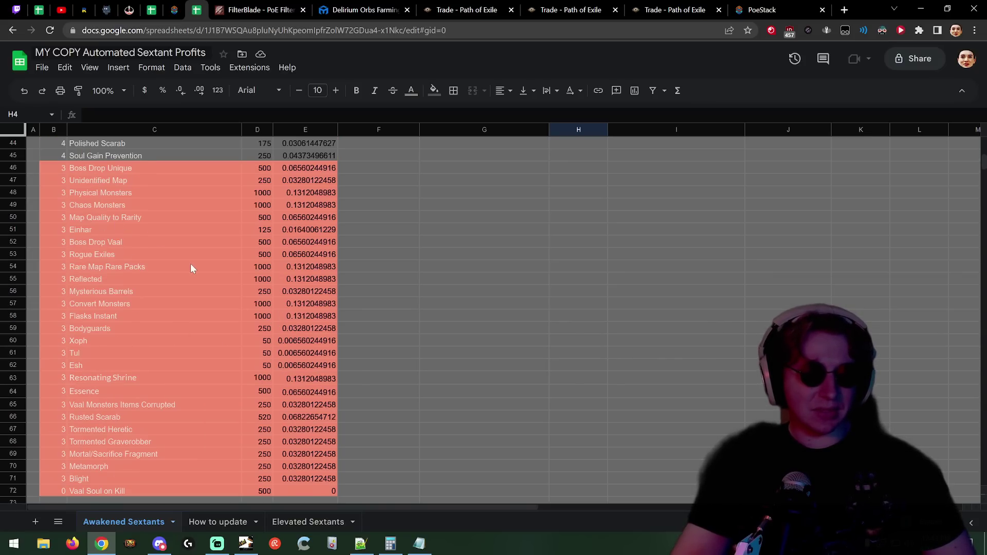
{"action": "scroll", "coordinate": [443, 385], "scroll_direction": "up", "scroll_amount": 15}
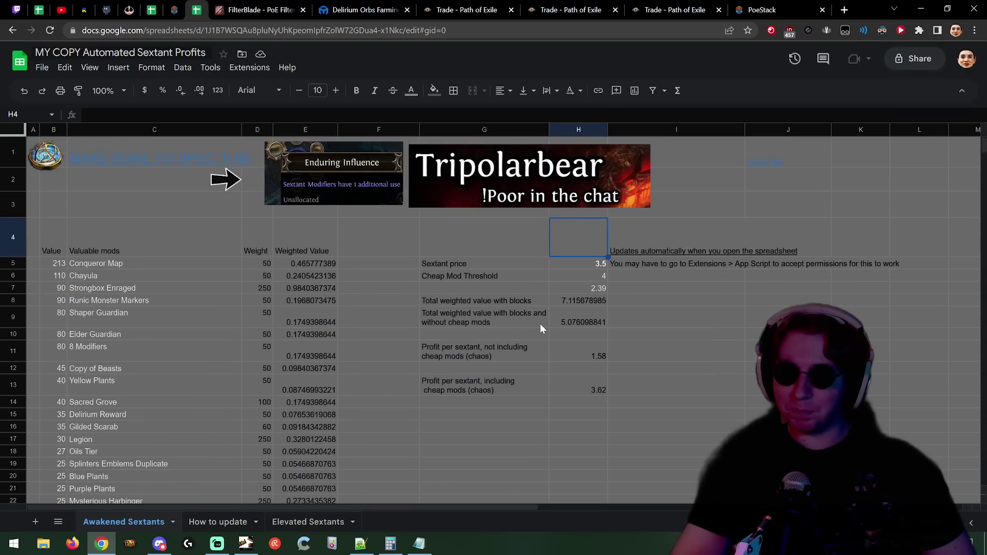
Step: Check where the spreadsheet's Apps Script option is located, without opening it
{"action": "scroll", "coordinate": [532, 320], "scroll_direction": "down", "scroll_amount": 1}
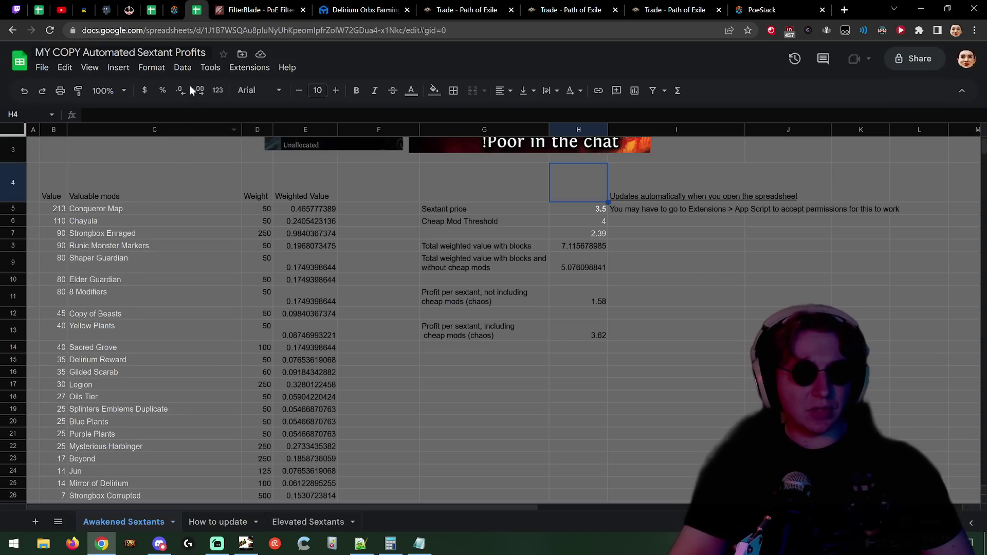
{"action": "left_click", "coordinate": [246, 69]}
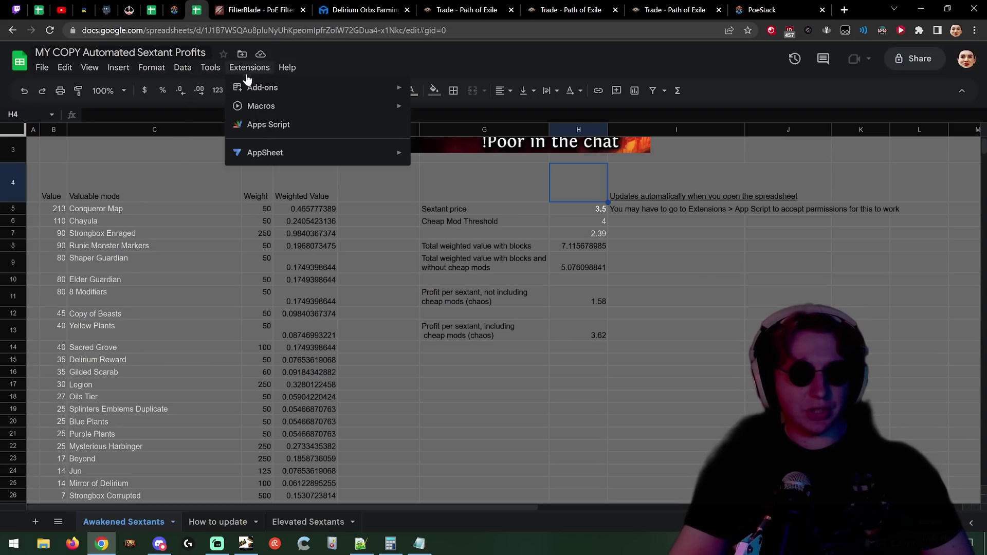
{"action": "left_click", "coordinate": [430, 60]}
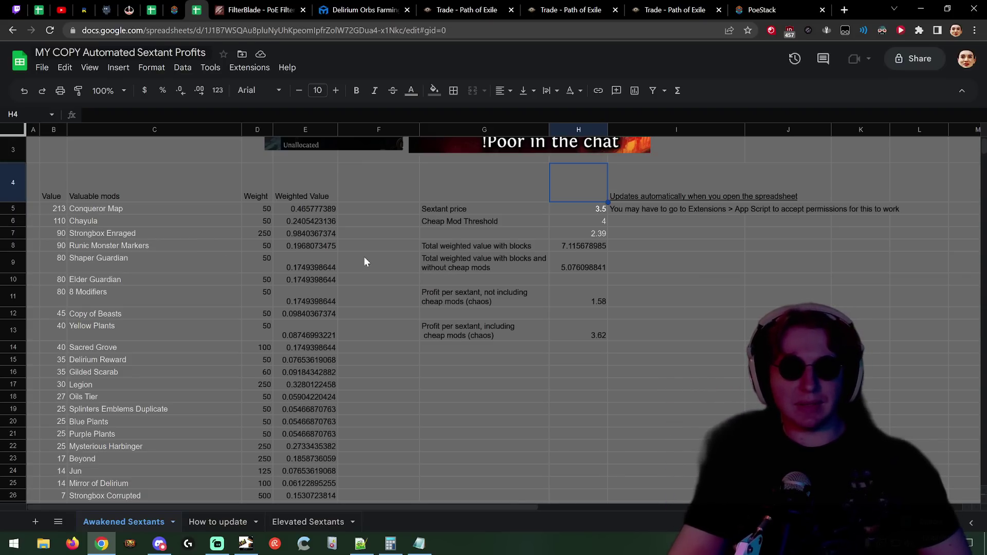
{"action": "scroll", "coordinate": [459, 318], "scroll_direction": "up", "scroll_amount": 2}
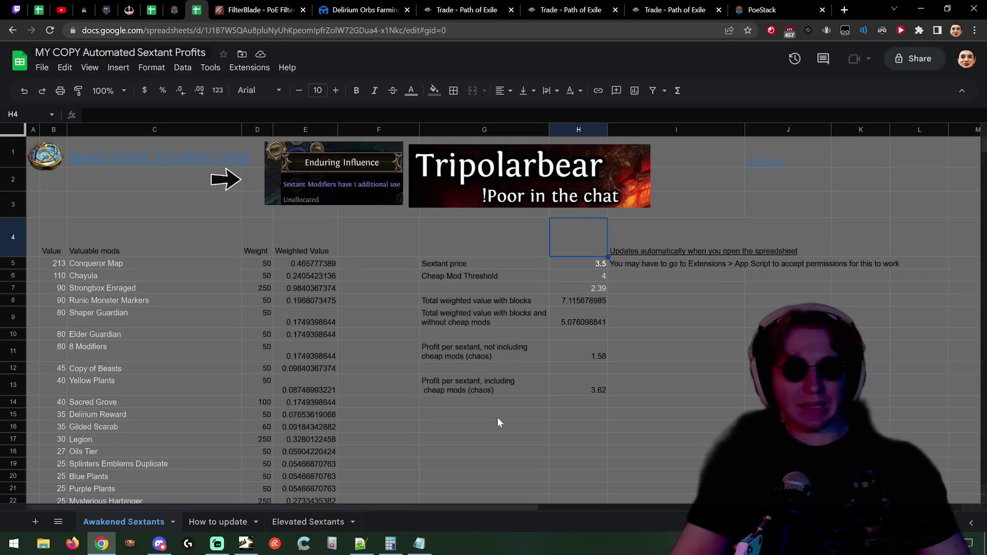
Step: Switch to Notepad++ to review the survey and awakened sextant tallies in change.log, shrinking its window's height, and return to the spreadsheet
{"action": "left_click", "coordinate": [363, 545]}
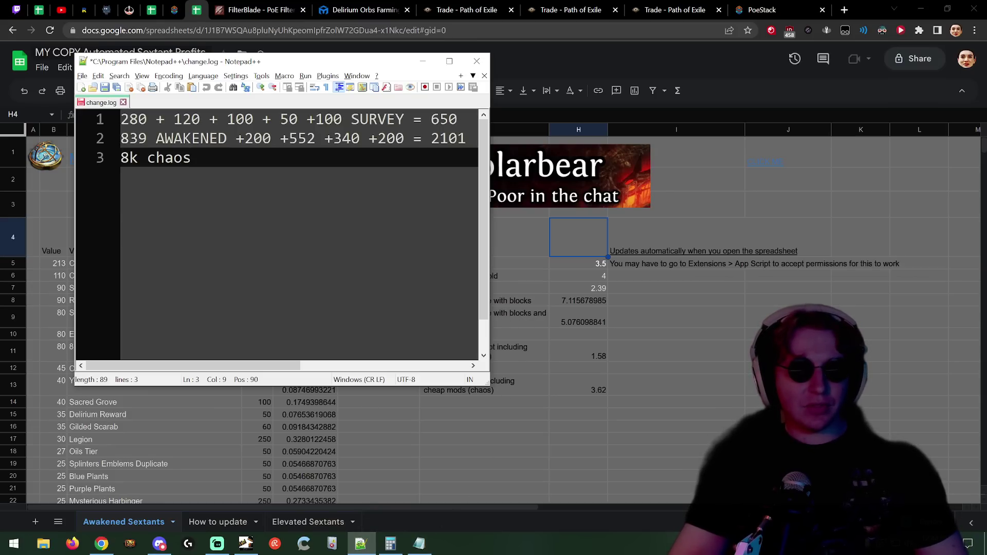
{"action": "mouse_move", "coordinate": [251, 366]}
{"action": "left_mouse_down"}
{"action": "mouse_move", "coordinate": [275, 370]}
{"action": "mouse_move", "coordinate": [247, 371]}
{"action": "left_mouse_up"}
{"action": "left_click_drag", "start_coordinate": [486, 383], "coordinate": [525, 222]}
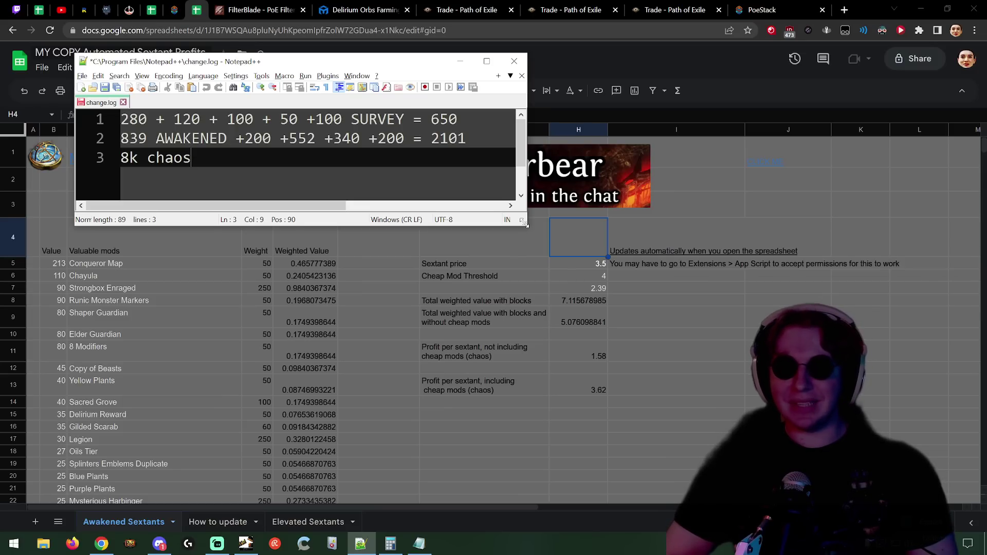
{"action": "left_click", "coordinate": [660, 304]}
{"action": "scroll", "coordinate": [502, 291], "scroll_direction": "down", "scroll_amount": 1}
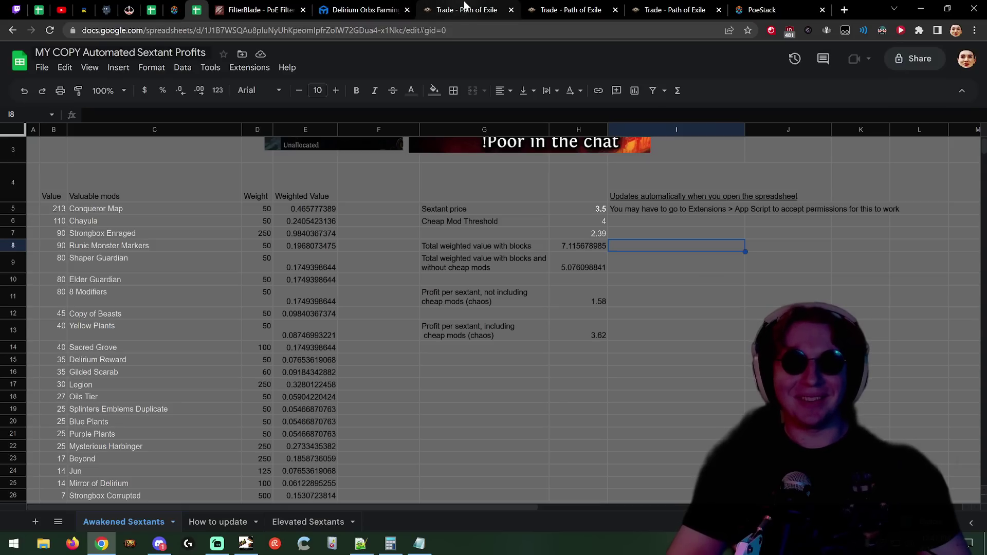
Step: Switch to the Path of Exile trade page and examine the Awakened Sextant offers priced in Divine Orbs
{"action": "left_click", "coordinate": [534, 10]}
{"action": "scroll", "coordinate": [485, 167], "scroll_direction": "down", "scroll_amount": 5}
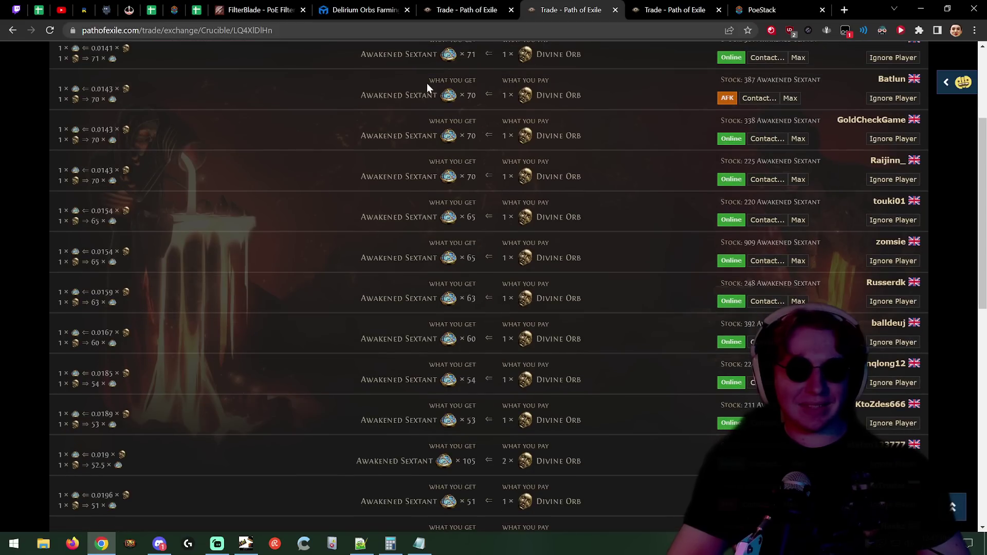
{"action": "scroll", "coordinate": [427, 87], "scroll_direction": "up", "scroll_amount": 3}
{"action": "left_click_drag", "start_coordinate": [460, 169], "coordinate": [489, 250]}
{"action": "scroll", "coordinate": [494, 250], "scroll_direction": "down", "scroll_amount": 2}
{"action": "scroll", "coordinate": [455, 183], "scroll_direction": "up", "scroll_amount": 2}
{"action": "left_click_drag", "start_coordinate": [456, 183], "coordinate": [485, 270]}
Step: Inspect the Awakened Sextant offers further down the results, including seller stock and the prices in Chaos Orbs
{"action": "scroll", "coordinate": [482, 227], "scroll_direction": "down", "scroll_amount": 3}
{"action": "scroll", "coordinate": [477, 211], "scroll_direction": "down", "scroll_amount": 1}
{"action": "scroll", "coordinate": [476, 211], "scroll_direction": "down", "scroll_amount": 4}
{"action": "scroll", "coordinate": [483, 226], "scroll_direction": "down", "scroll_amount": 1}
{"action": "left_click", "coordinate": [484, 294]}
{"action": "left_click_drag", "start_coordinate": [571, 329], "coordinate": [298, 222]}
{"action": "left_click", "coordinate": [712, 262]}
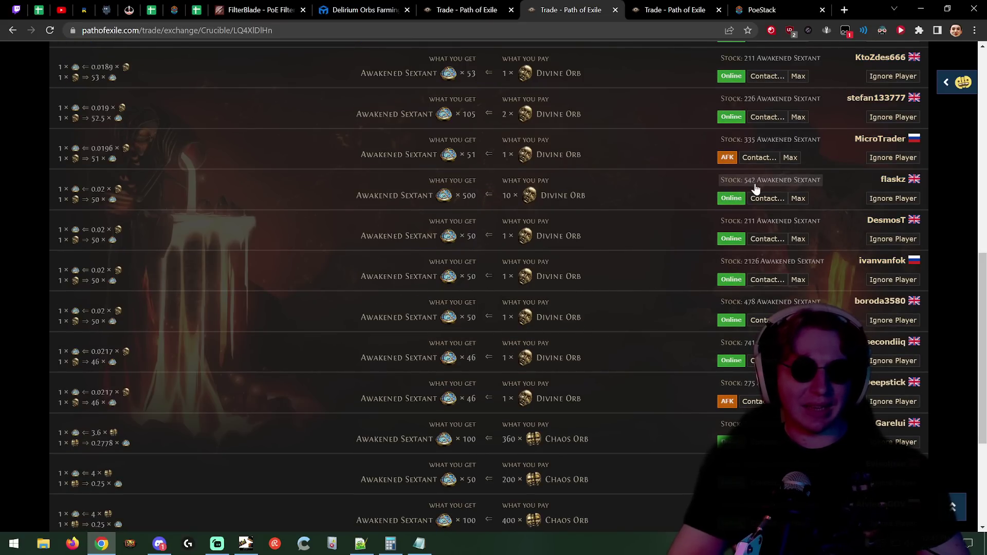
{"action": "scroll", "coordinate": [756, 203], "scroll_direction": "down", "scroll_amount": 2}
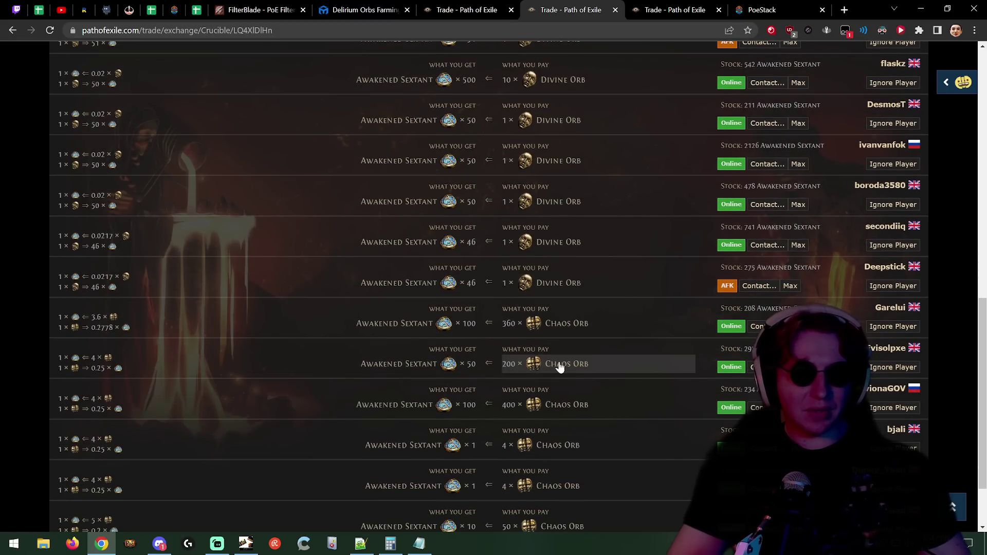
Step: Compare the Awakened Sextant offers priced in Divine Orbs with the neighbouring offers priced in Chaos Orbs
{"action": "scroll", "coordinate": [581, 366], "scroll_direction": "up", "scroll_amount": 1}
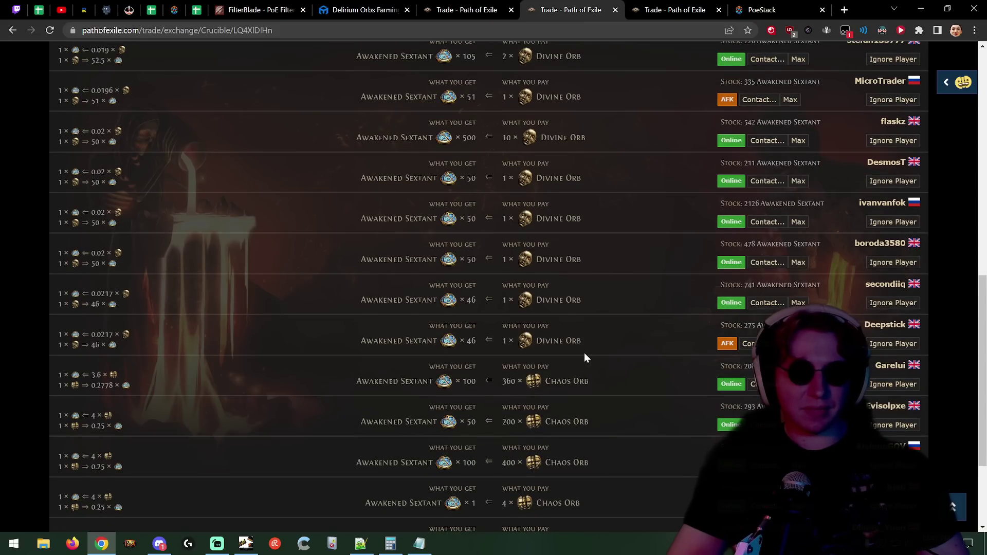
{"action": "scroll", "coordinate": [538, 312], "scroll_direction": "up", "scroll_amount": 1}
{"action": "scroll", "coordinate": [532, 304], "scroll_direction": "down", "scroll_amount": 2}
{"action": "scroll", "coordinate": [552, 383], "scroll_direction": "up", "scroll_amount": 2}
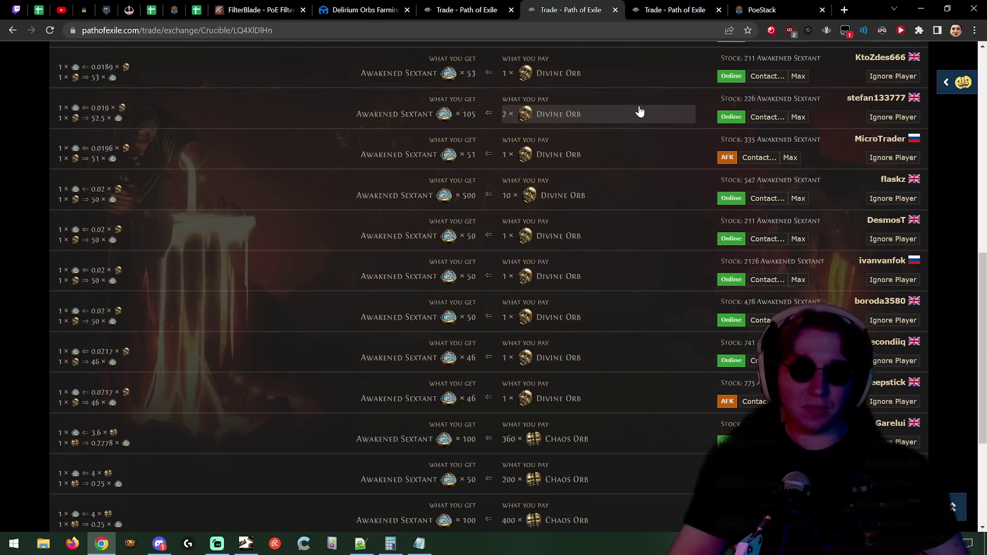
Step: Switch to PoeStack's TFT Bulk Tool and review its scarab listing, message history, instructions and optional settings
{"action": "left_click", "coordinate": [748, 6]}
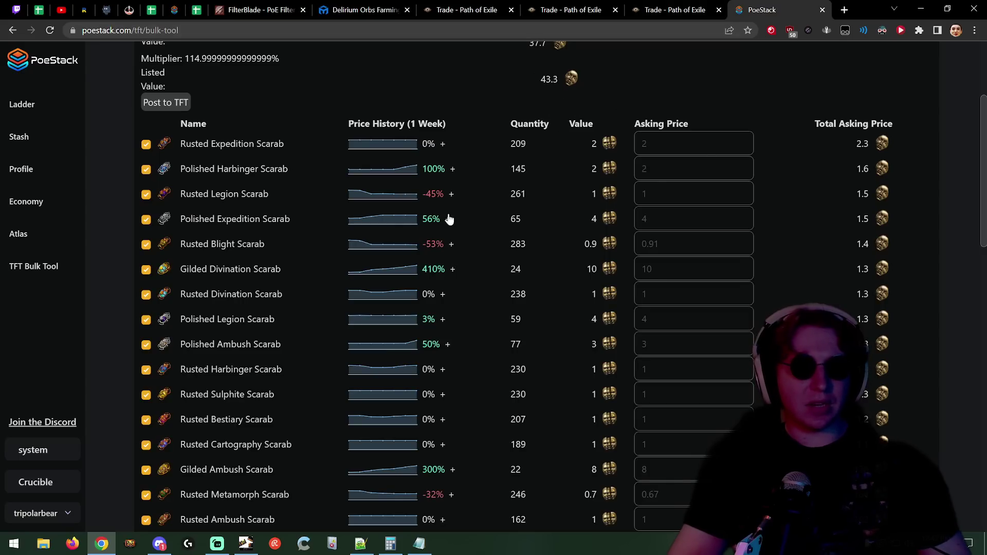
{"action": "scroll", "coordinate": [296, 293], "scroll_direction": "up", "scroll_amount": 3}
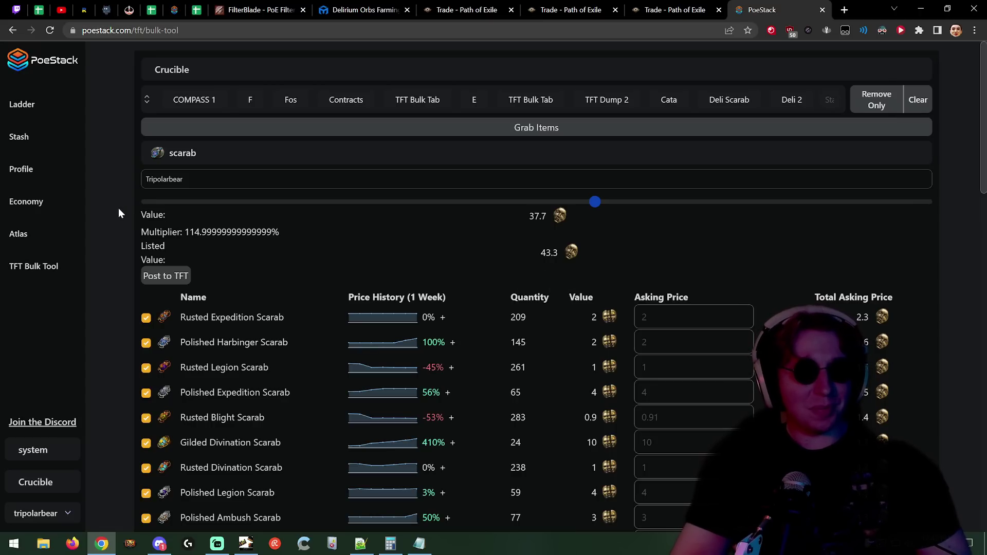
{"action": "scroll", "coordinate": [119, 209], "scroll_direction": "down", "scroll_amount": 15}
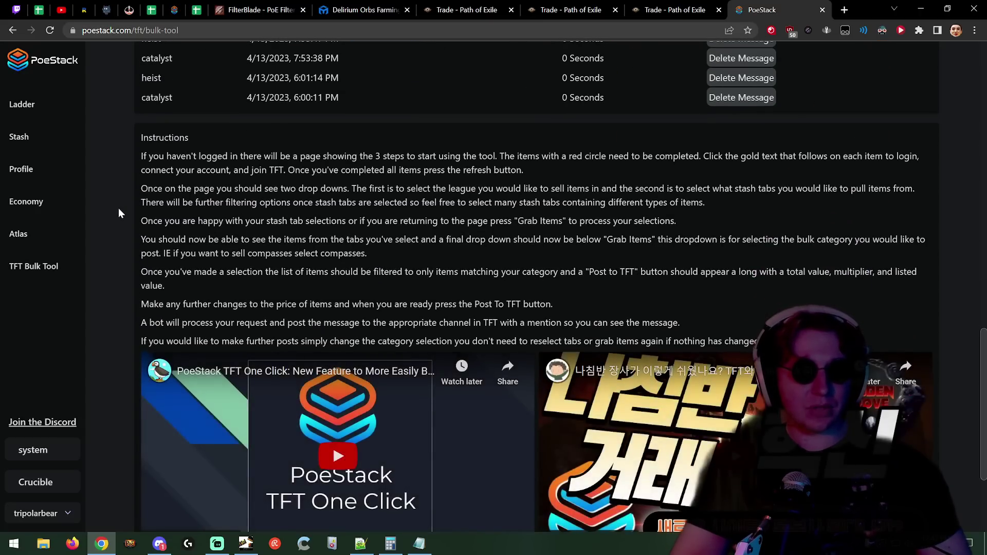
{"action": "scroll", "coordinate": [119, 207], "scroll_direction": "down", "scroll_amount": 3}
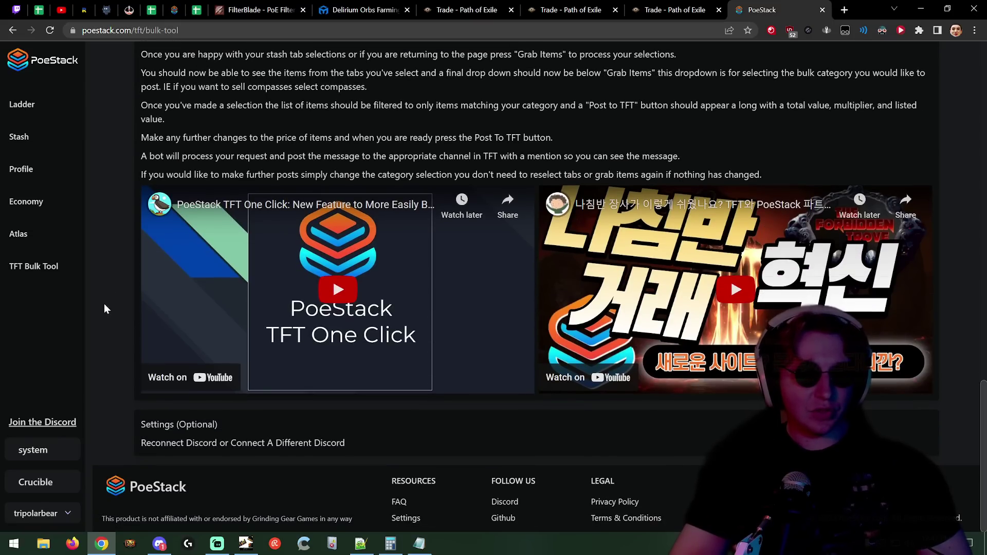
{"action": "scroll", "coordinate": [110, 314], "scroll_direction": "up", "scroll_amount": 5}
{"action": "scroll", "coordinate": [110, 313], "scroll_direction": "up", "scroll_amount": 15}
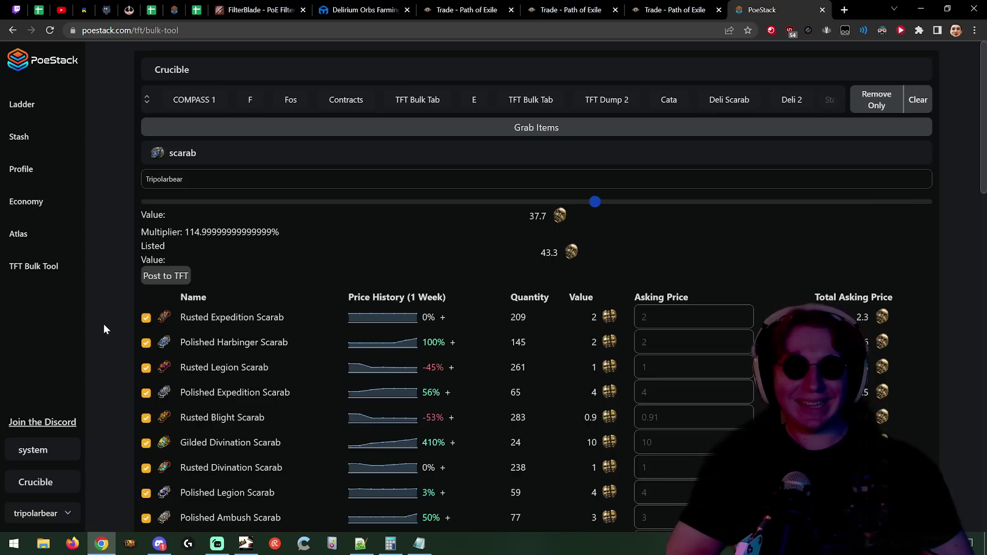
Step: Examine the scarab listing's total value, multiplier, listed value and the option for posting it to TFT
{"action": "mouse_move", "coordinate": [549, 252]}
{"action": "scroll", "coordinate": [118, 163], "scroll_direction": "down", "scroll_amount": 1}
{"action": "scroll", "coordinate": [304, 258], "scroll_direction": "up", "scroll_amount": 1}
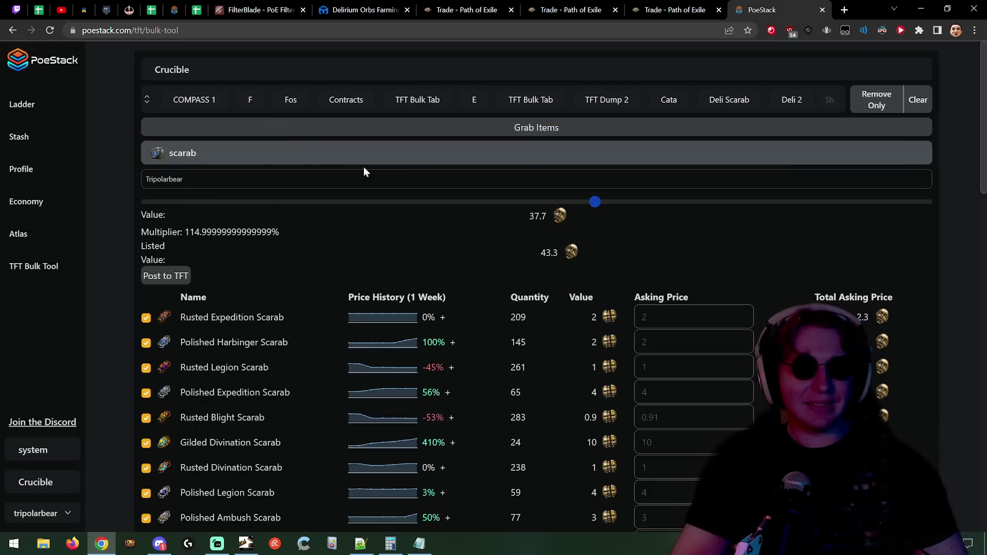
{"action": "scroll", "coordinate": [257, 203], "scroll_direction": "down", "scroll_amount": 1}
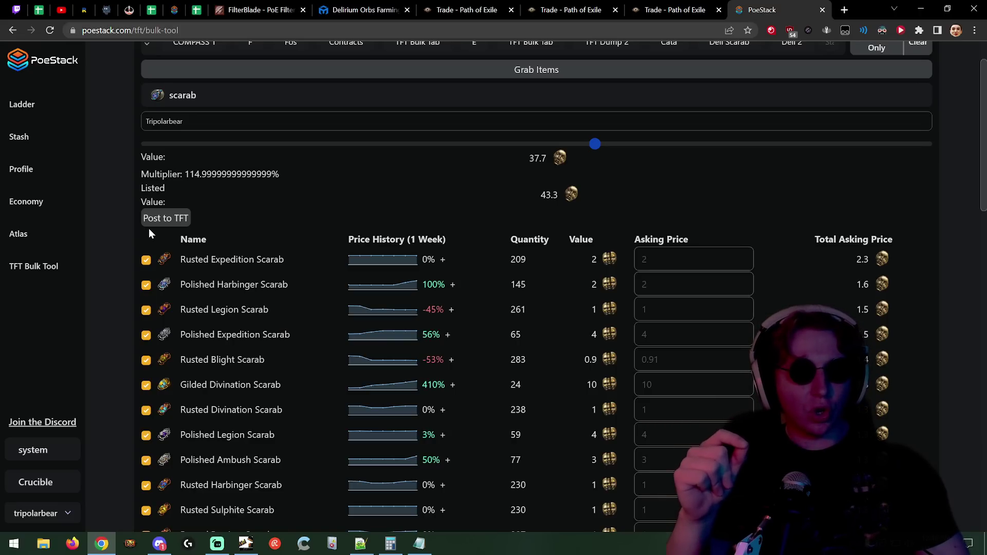
{"action": "scroll", "coordinate": [266, 245], "scroll_direction": "up", "scroll_amount": 1}
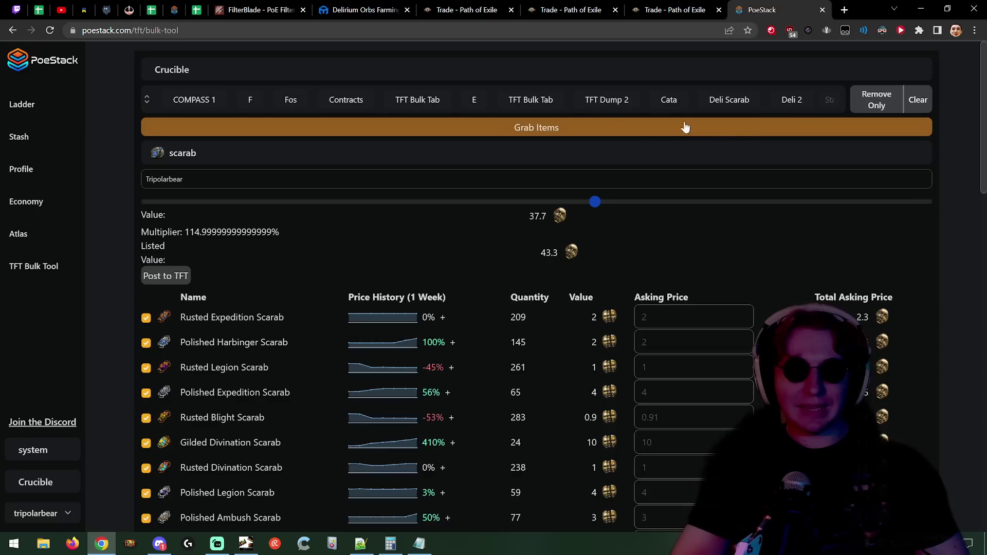
Step: Check the stash tab and bulk category choices, leaving the selected tabs and the scarab category as they are
{"action": "left_click", "coordinate": [332, 112]}
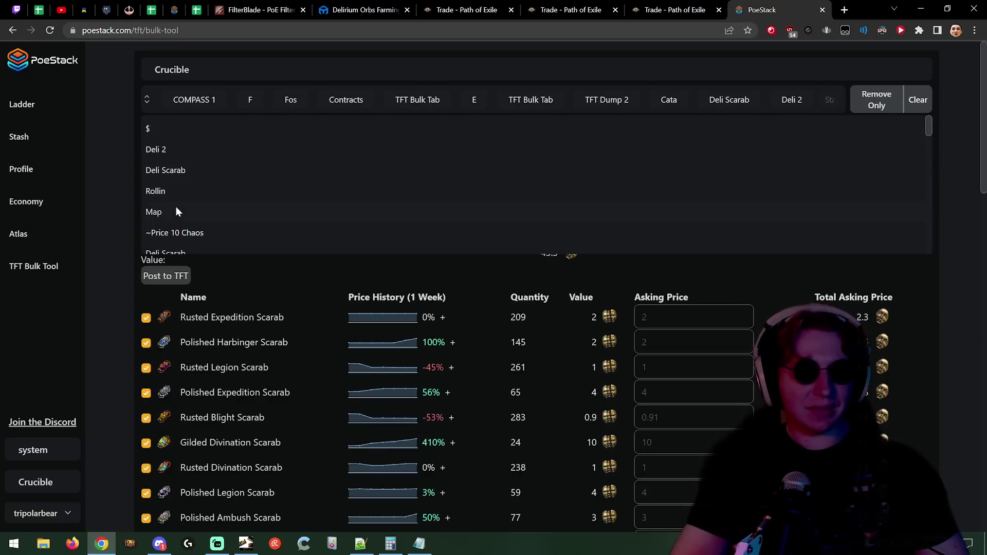
{"action": "left_click", "coordinate": [116, 174]}
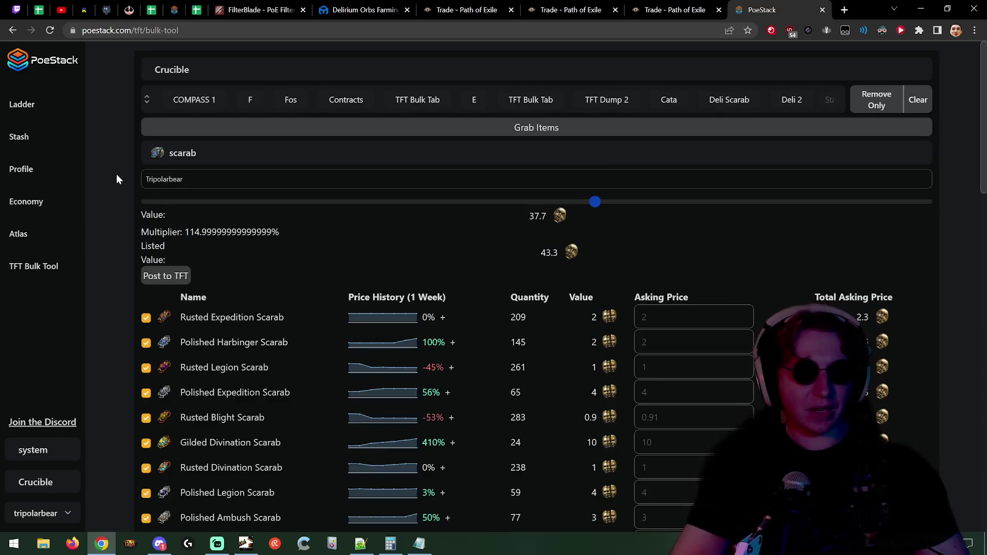
{"action": "left_click", "coordinate": [202, 152]}
{"action": "left_click", "coordinate": [168, 276]}
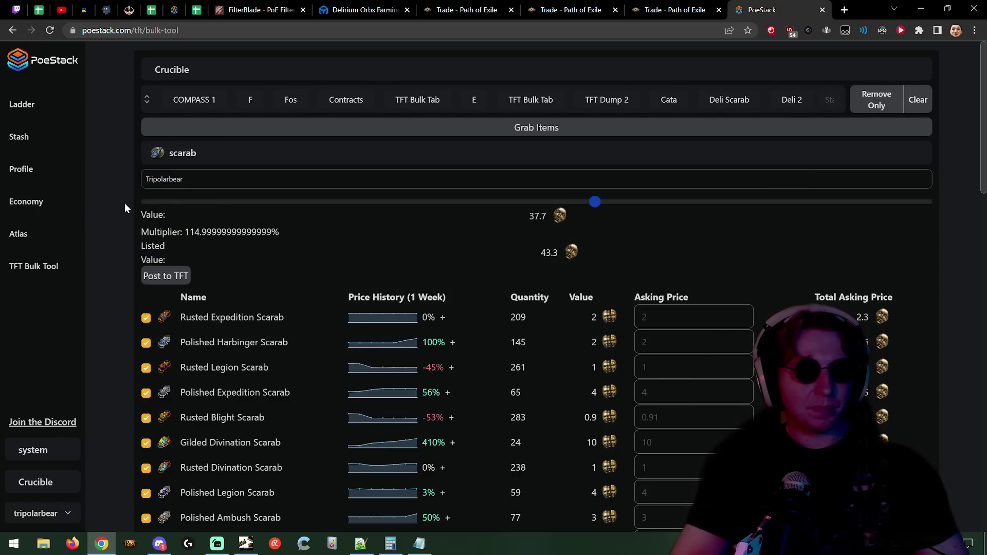
Step: Try the scarab listing's multiplier at 100% and 110%, and return it to about 115%
{"action": "scroll", "coordinate": [115, 202], "scroll_direction": "down", "scroll_amount": 1}
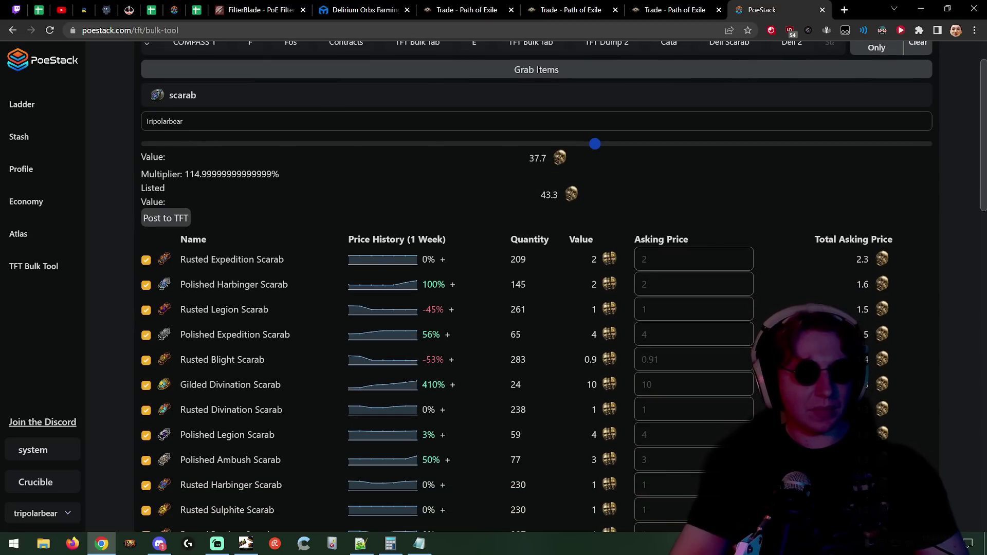
{"action": "triple_click", "coordinate": [159, 174]}
{"action": "left_click_drag", "start_coordinate": [216, 174], "coordinate": [539, 150]}
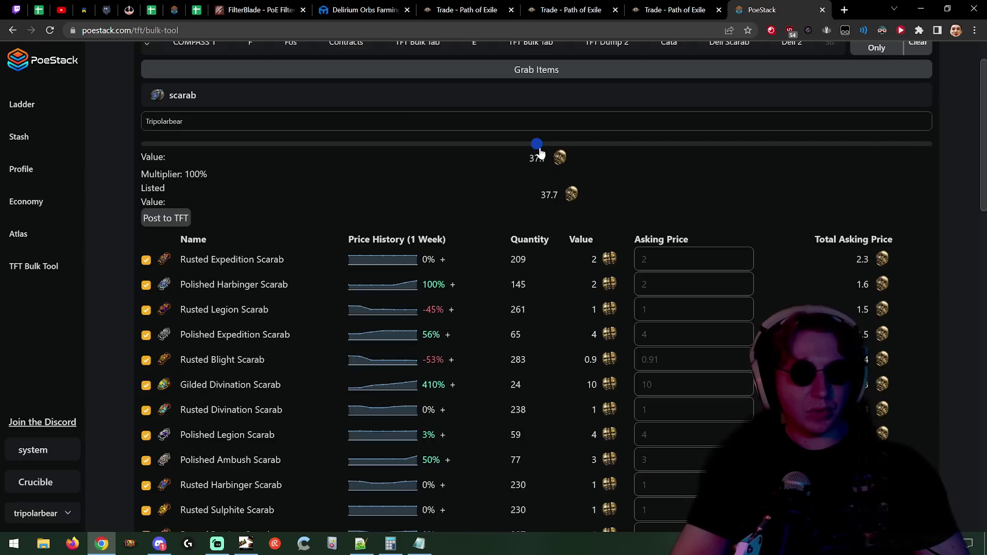
{"action": "left_click_drag", "start_coordinate": [539, 150], "coordinate": [574, 147]}
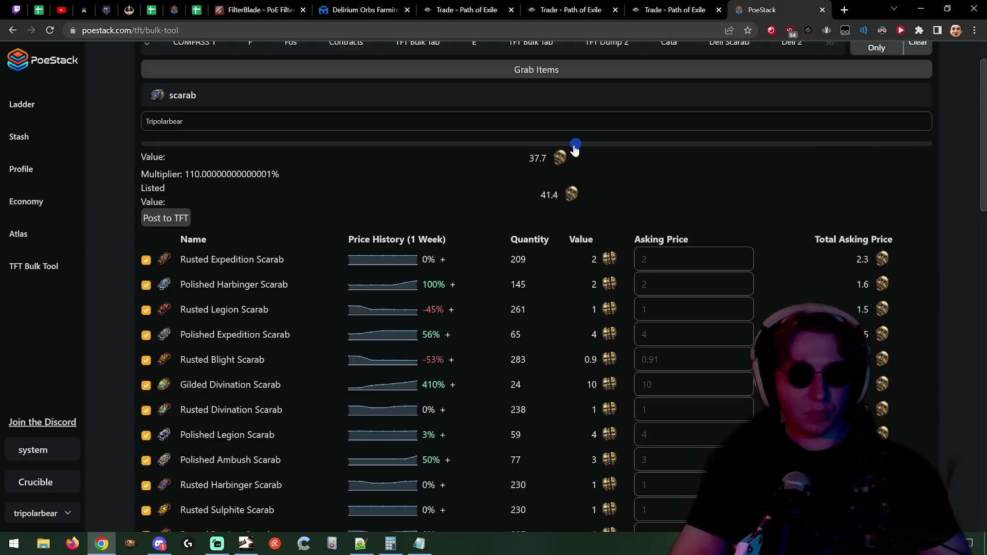
{"action": "left_click_drag", "start_coordinate": [575, 149], "coordinate": [595, 150]}
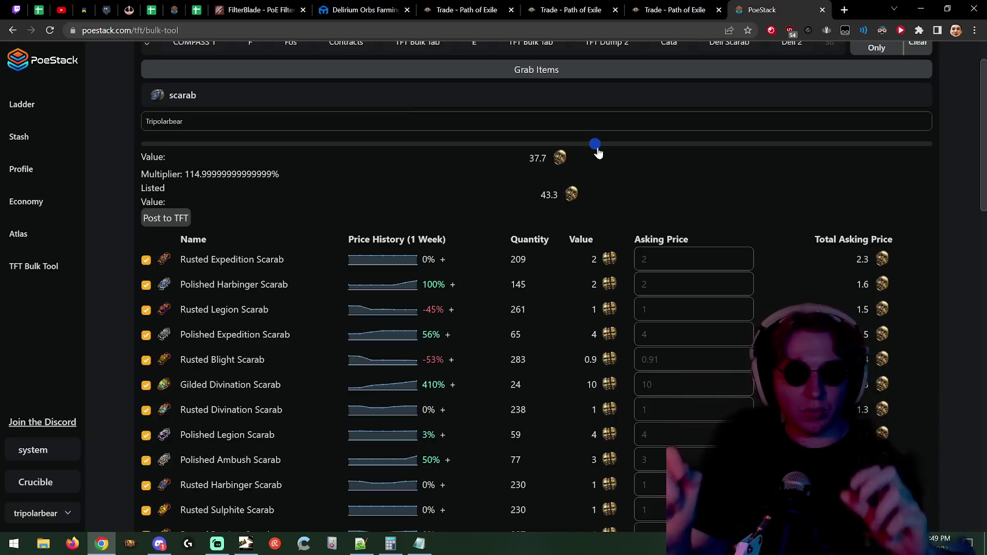
Step: Check the chaos equivalent and the chaos-per-divine rate behind the scarab listing's listed value
{"action": "mouse_move", "coordinate": [563, 194]}
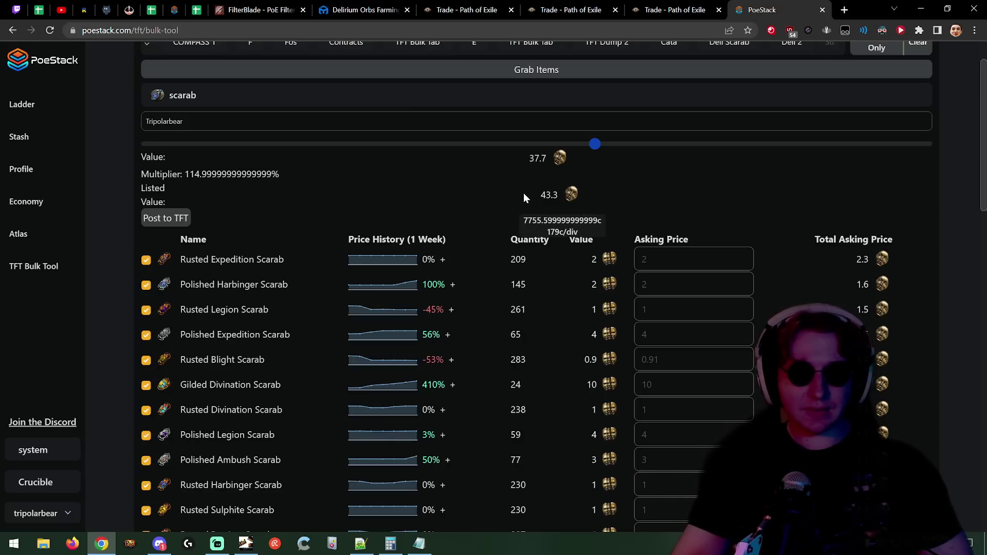
{"action": "mouse_move", "coordinate": [409, 257]}
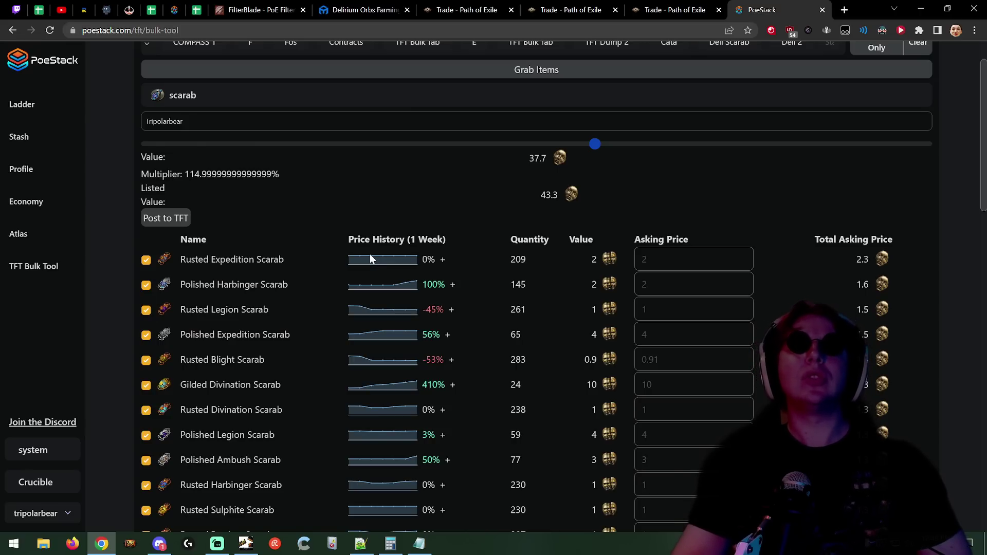
{"action": "mouse_move", "coordinate": [445, 205]}
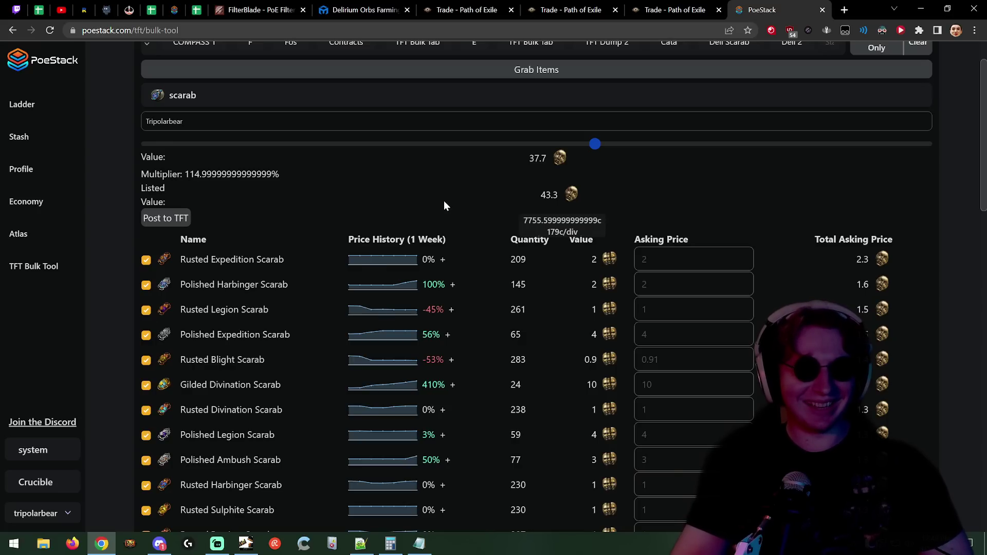
Step: Browse the full list of bulk categories, from compass to beast, and close it with scarab still selected
{"action": "left_click", "coordinate": [191, 100]}
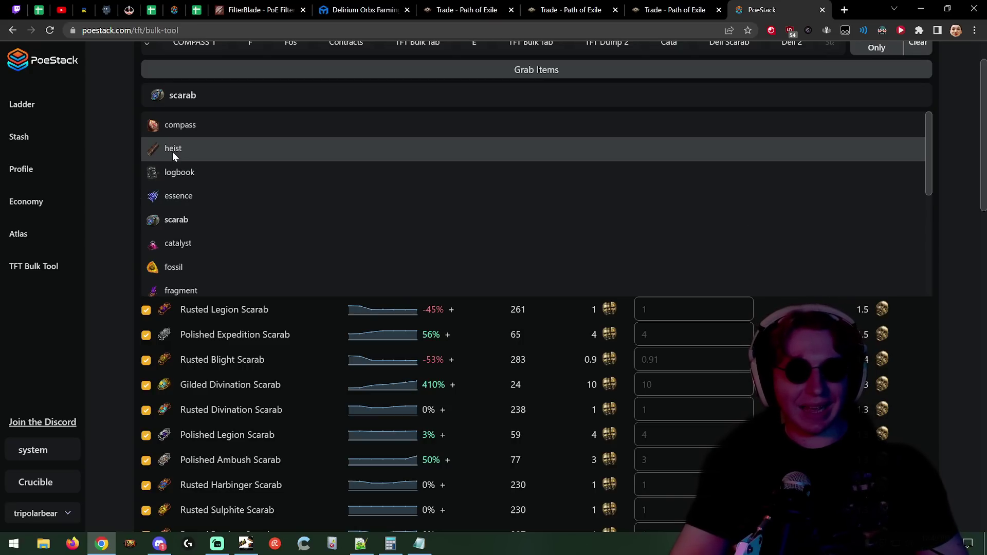
{"action": "scroll", "coordinate": [187, 181], "scroll_direction": "down", "scroll_amount": 2}
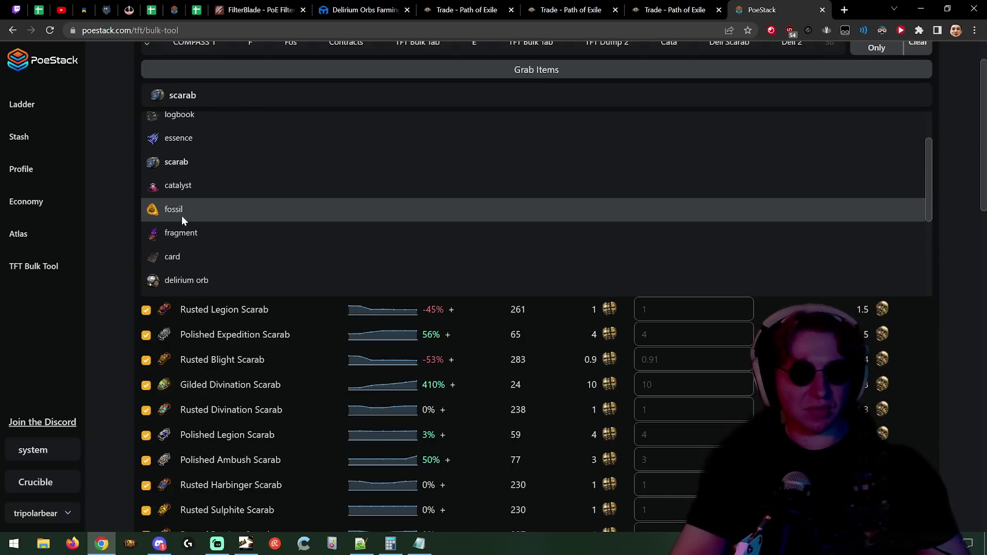
{"action": "scroll", "coordinate": [181, 214], "scroll_direction": "down", "scroll_amount": 3}
{"action": "scroll", "coordinate": [202, 205], "scroll_direction": "down", "scroll_amount": 2}
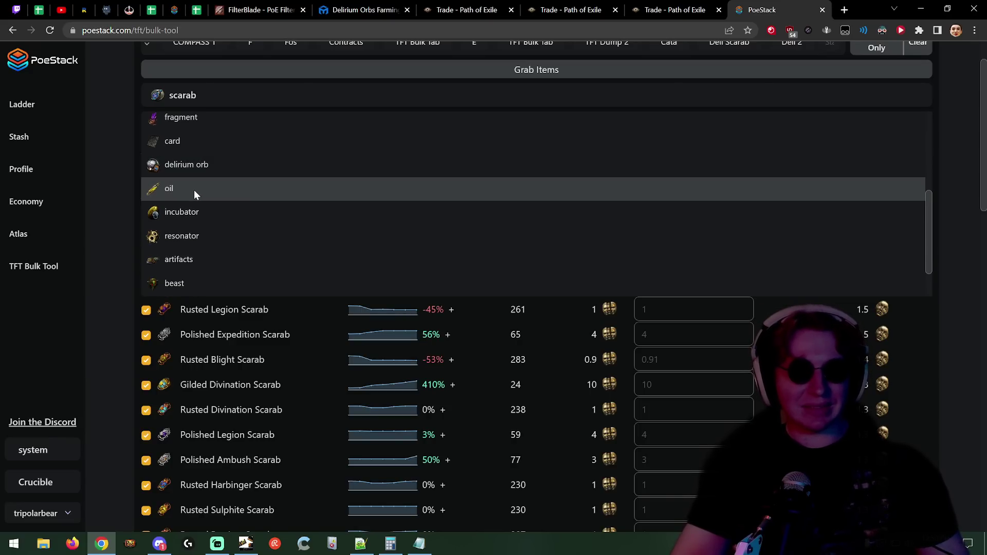
{"action": "left_click", "coordinate": [105, 322]}
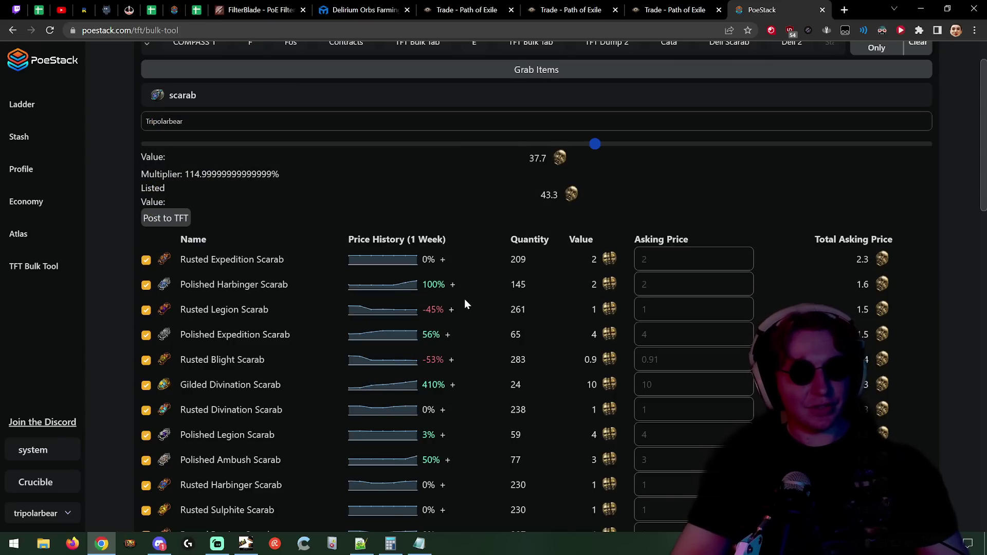
{"action": "scroll", "coordinate": [465, 298], "scroll_direction": "down", "scroll_amount": 1}
{"action": "scroll", "coordinate": [286, 186], "scroll_direction": "up", "scroll_amount": 1}
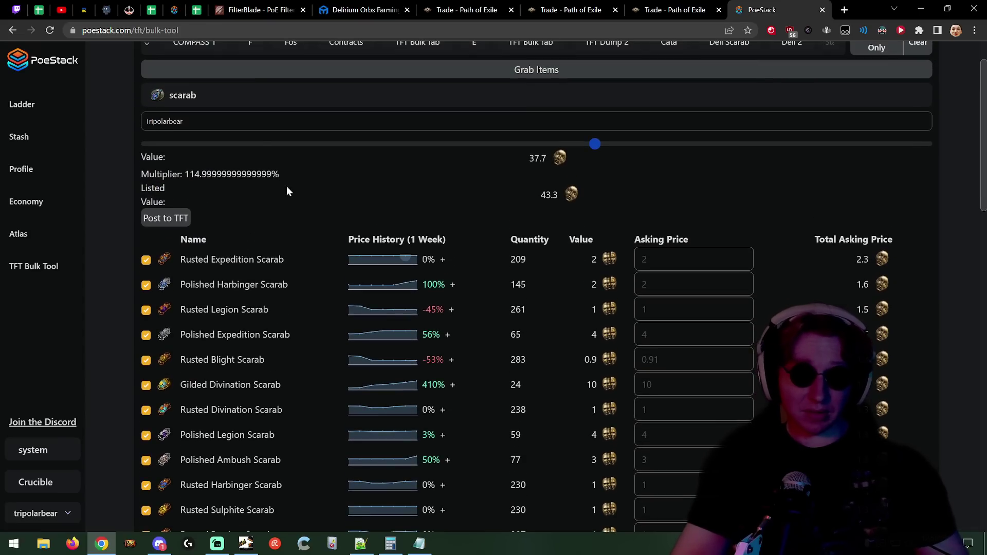
Step: Change the bulk category to compass and grab the items from the selected stash tabs again
{"action": "left_click", "coordinate": [223, 107]}
{"action": "left_click", "coordinate": [198, 127]}
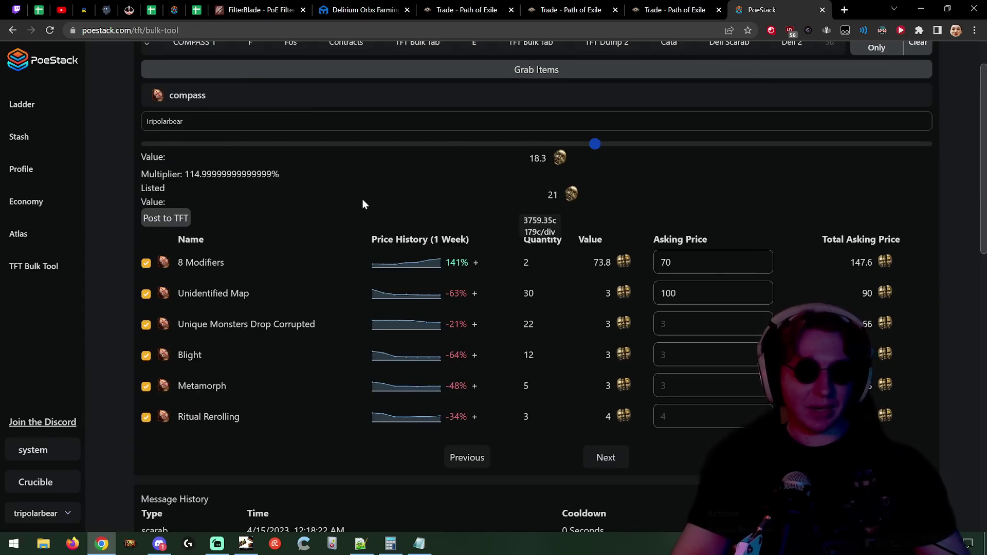
{"action": "scroll", "coordinate": [298, 252], "scroll_direction": "up", "scroll_amount": 1}
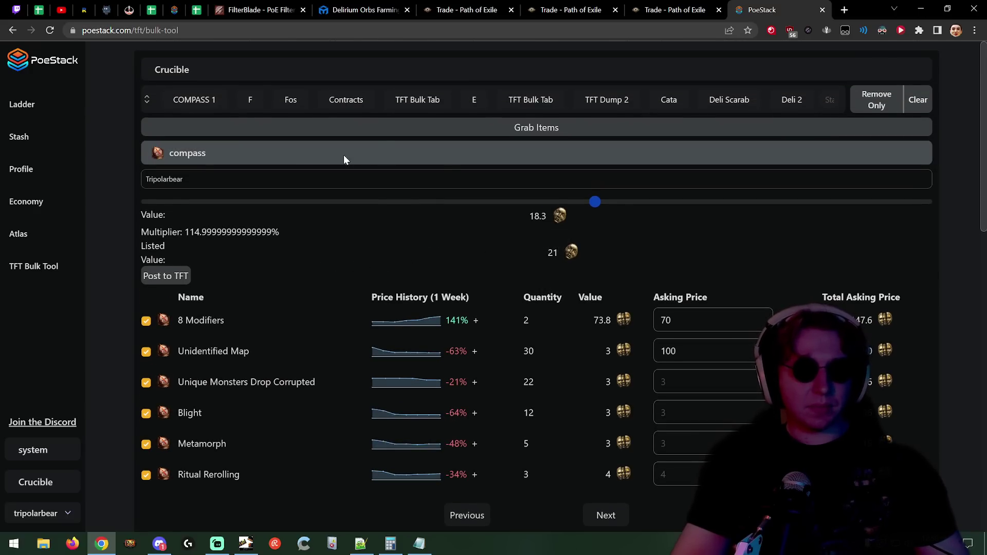
{"action": "left_click", "coordinate": [415, 131]}
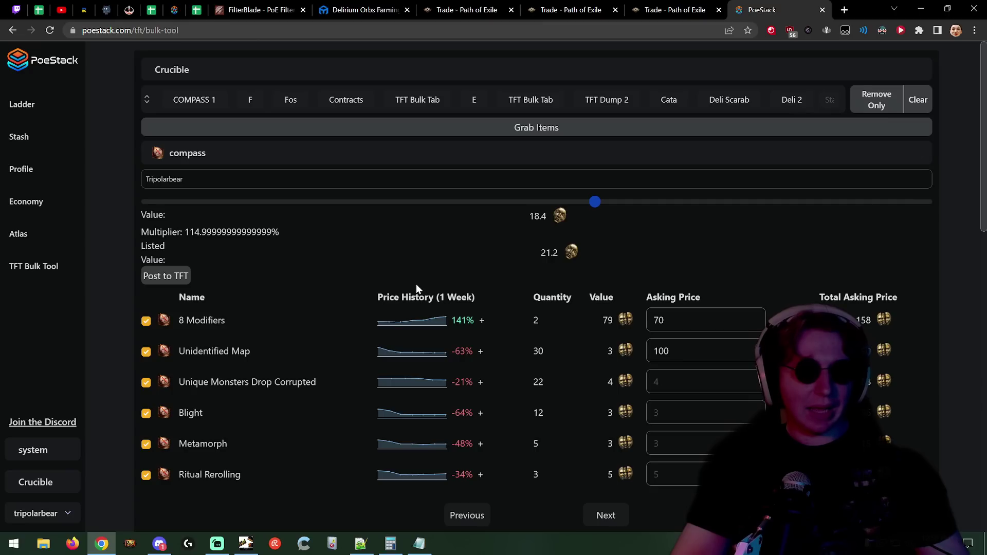
Step: Clear the custom asking price of the Unidentified Map compass and open the 8 Modifiers asking price for editing
{"action": "scroll", "coordinate": [417, 289], "scroll_direction": "down", "scroll_amount": 1}
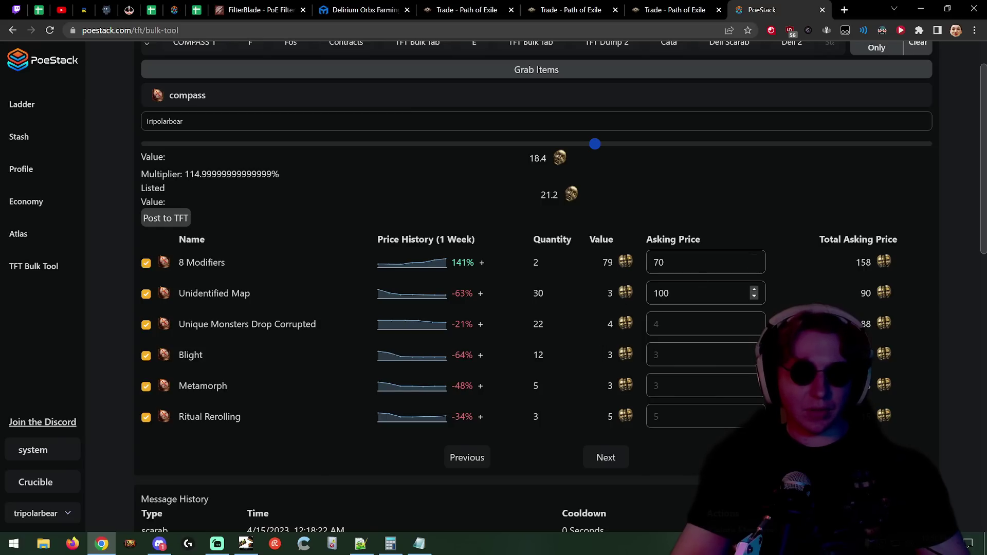
{"action": "scroll", "coordinate": [663, 281], "scroll_direction": "down", "scroll_amount": 1}
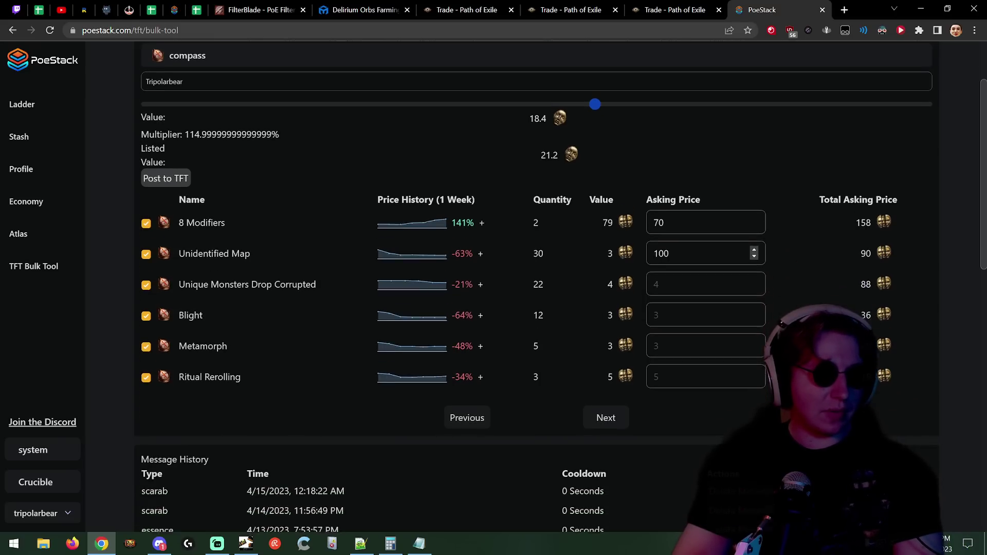
{"action": "scroll", "coordinate": [566, 226], "scroll_direction": "up", "scroll_amount": 1}
{"action": "scroll", "coordinate": [621, 247], "scroll_direction": "down", "scroll_amount": 2}
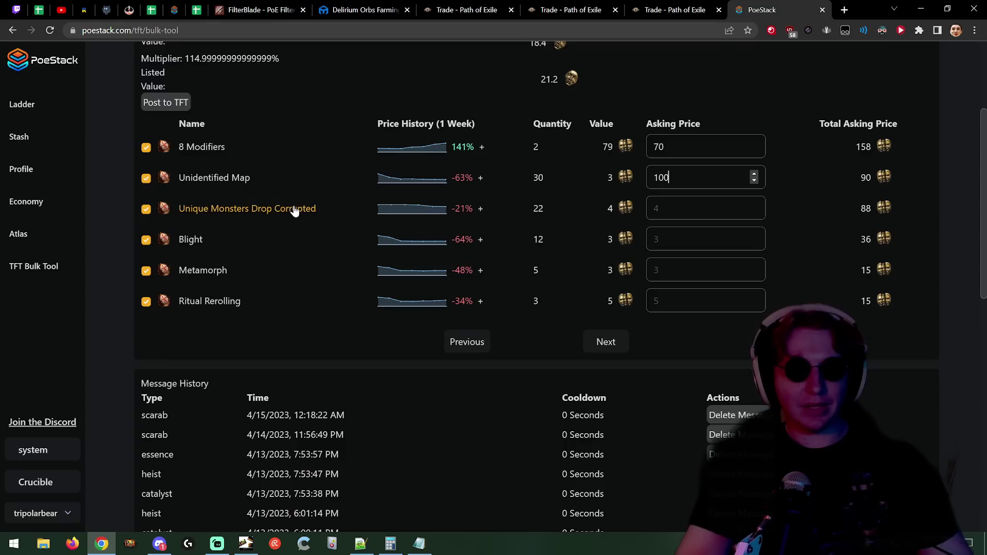
{"action": "scroll", "coordinate": [391, 360], "scroll_direction": "up", "scroll_amount": 2}
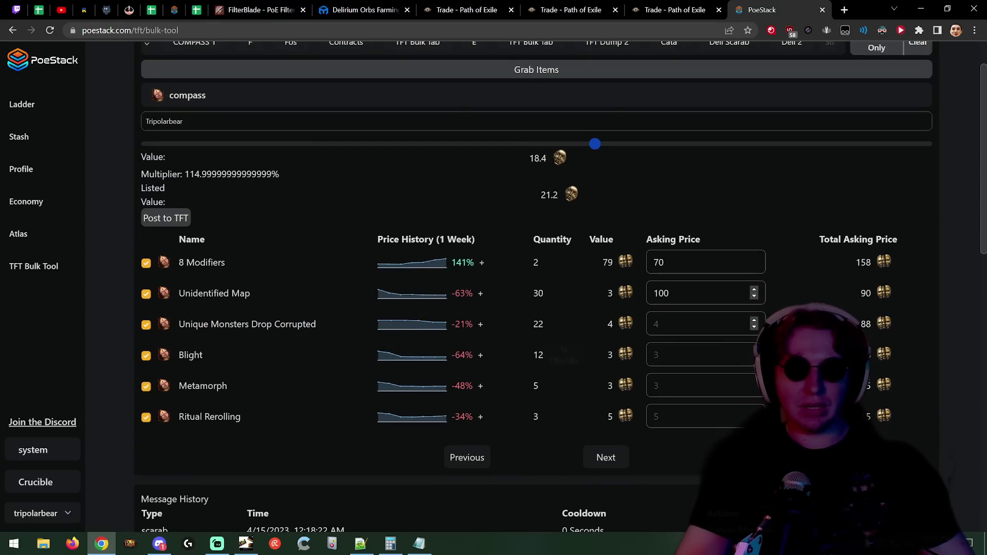
{"action": "key", "text": "ctrl+a"}
{"action": "key", "text": "BackSpace"}
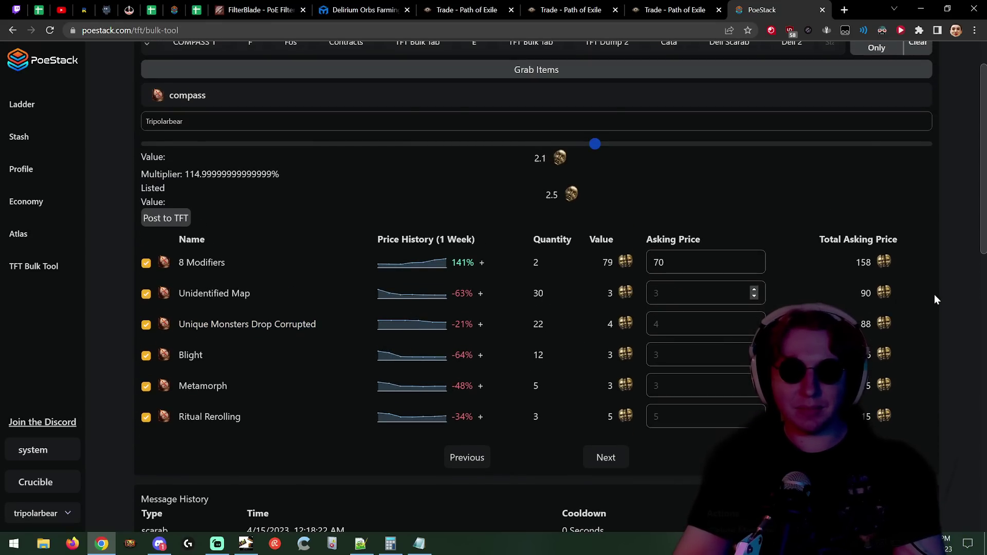
{"action": "scroll", "coordinate": [390, 291], "scroll_direction": "down", "scroll_amount": 1}
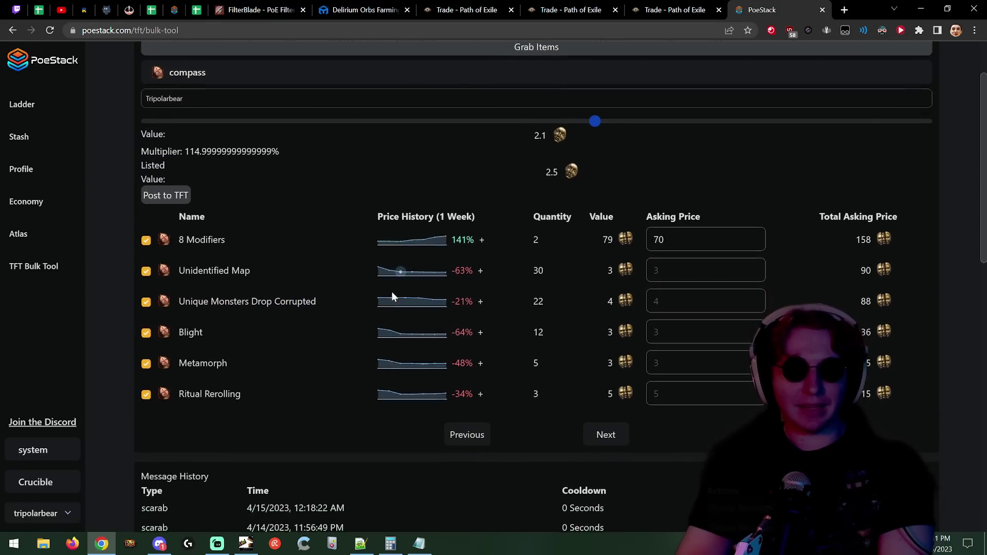
{"action": "scroll", "coordinate": [267, 183], "scroll_direction": "down", "scroll_amount": 1}
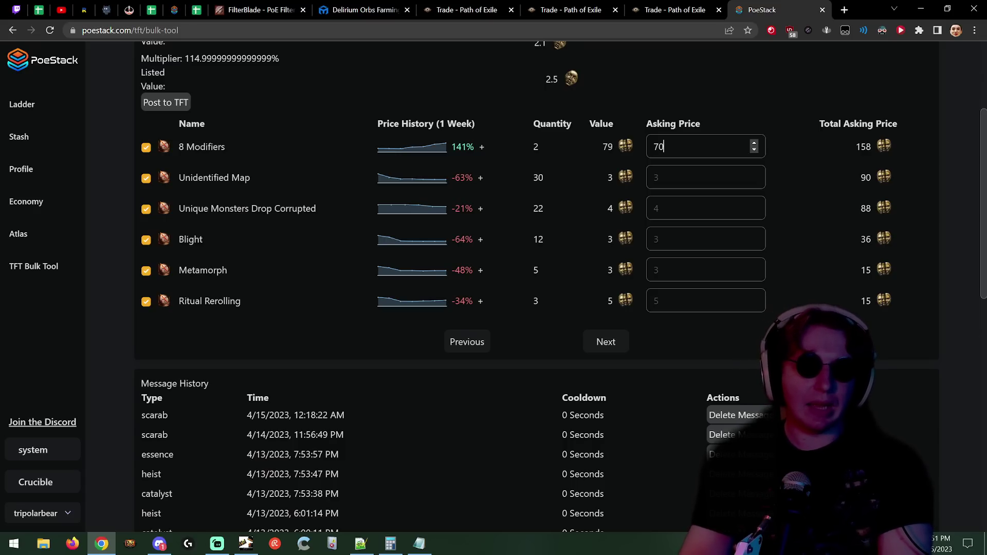
Step: Set the asking price of the 8 Modifiers compass to 90 chaos
{"action": "double_click", "coordinate": [659, 147]}
{"action": "type", "text": "90"}
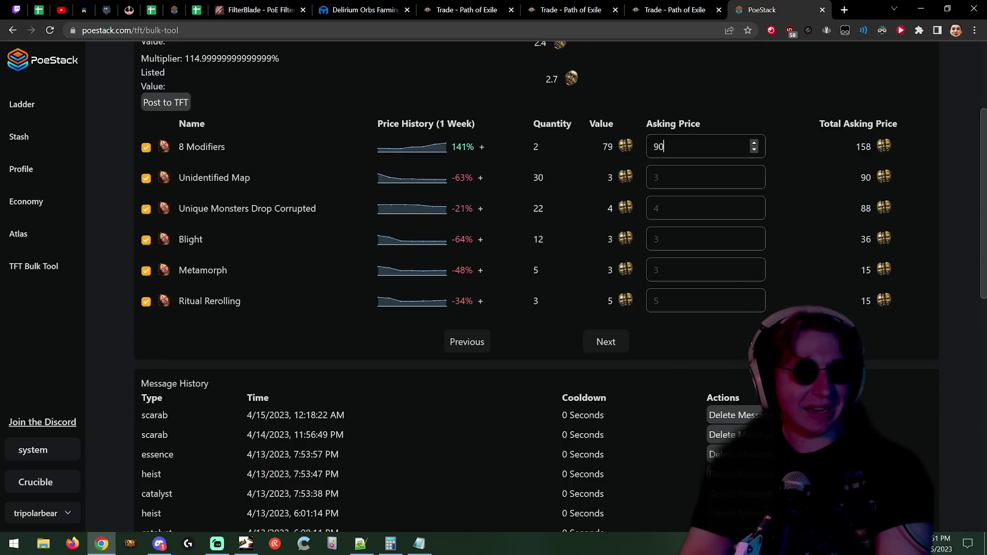
{"action": "left_click", "coordinate": [740, 323]}
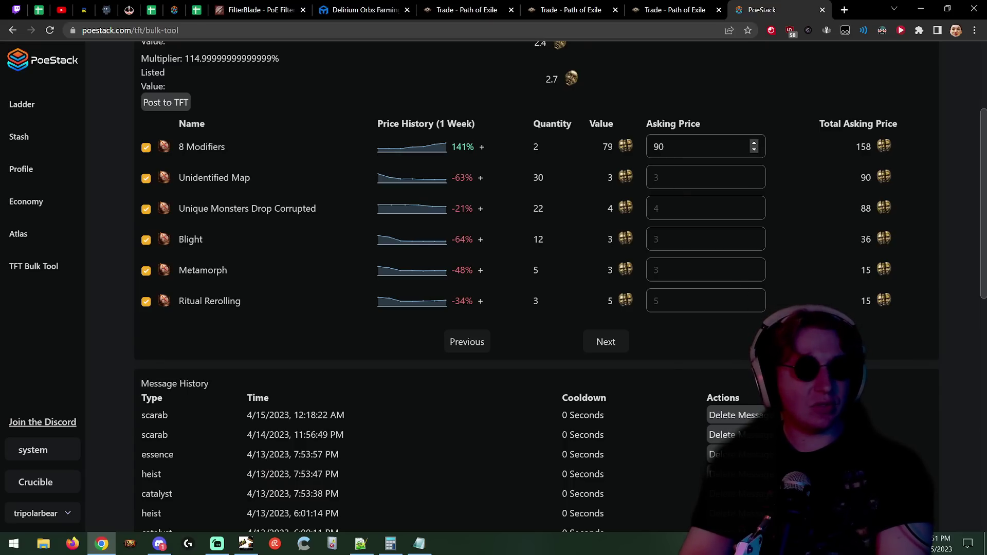
Step: Highlight the in-game name entered for the compass listing to point out where it is set
{"action": "scroll", "coordinate": [297, 230], "scroll_direction": "up", "scroll_amount": 1}
{"action": "scroll", "coordinate": [297, 231], "scroll_direction": "up", "scroll_amount": 4}
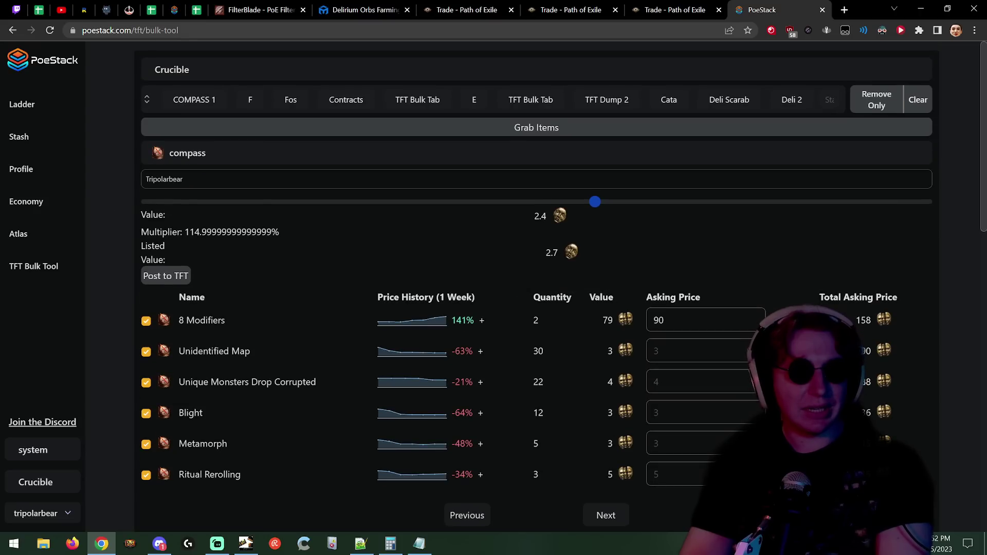
{"action": "left_click_drag", "start_coordinate": [185, 179], "coordinate": [113, 204]}
{"action": "left_click", "coordinate": [185, 179]}
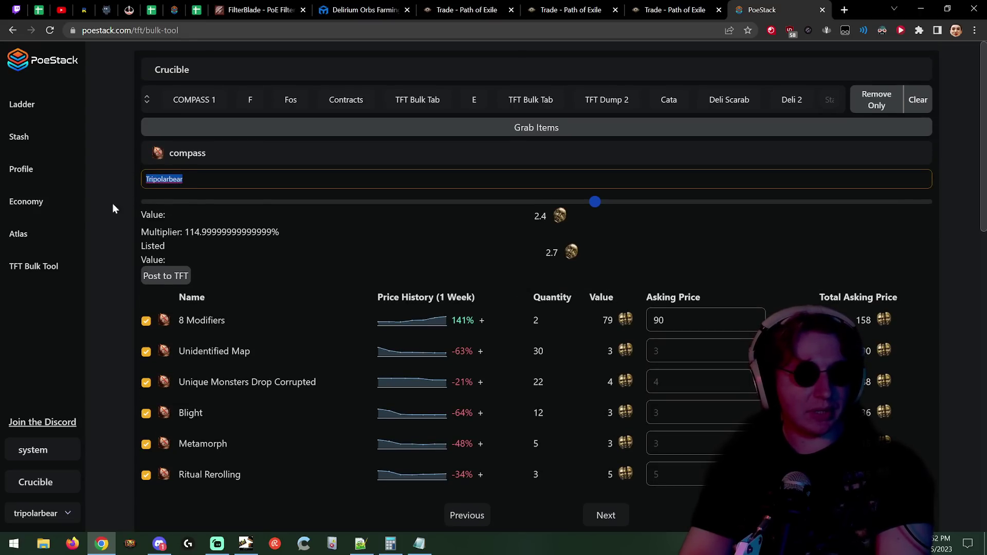
Step: Reload the bulk tool page, grab the stash items again and filter them to the compass category
{"action": "left_click", "coordinate": [50, 30]}
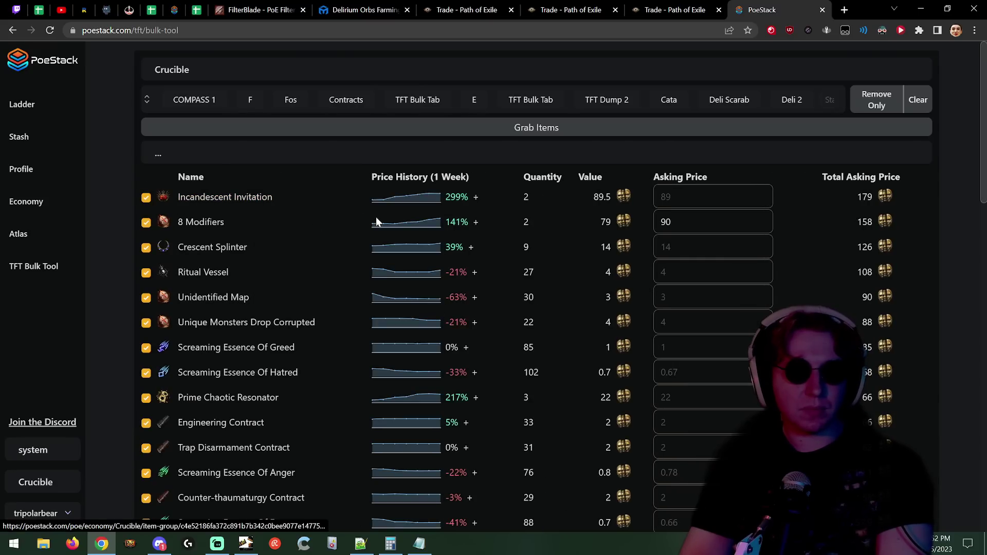
{"action": "left_click", "coordinate": [481, 134]}
{"action": "left_click", "coordinate": [477, 147]}
{"action": "left_click", "coordinate": [202, 180]}
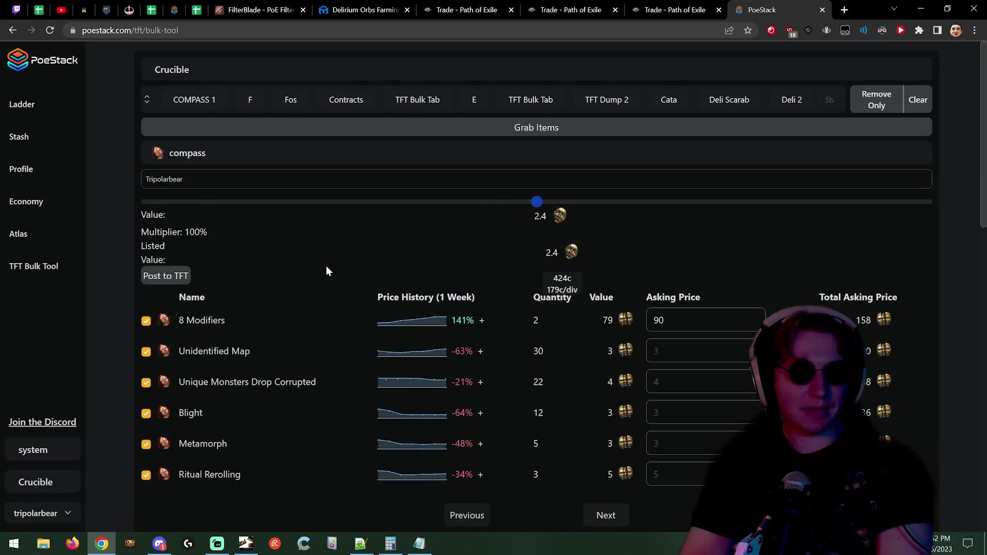
Step: Review the compass asking prices and post the bulk compass listing to TFT
{"action": "scroll", "coordinate": [344, 192], "scroll_direction": "down", "scroll_amount": 1}
{"action": "scroll", "coordinate": [278, 188], "scroll_direction": "down", "scroll_amount": 2}
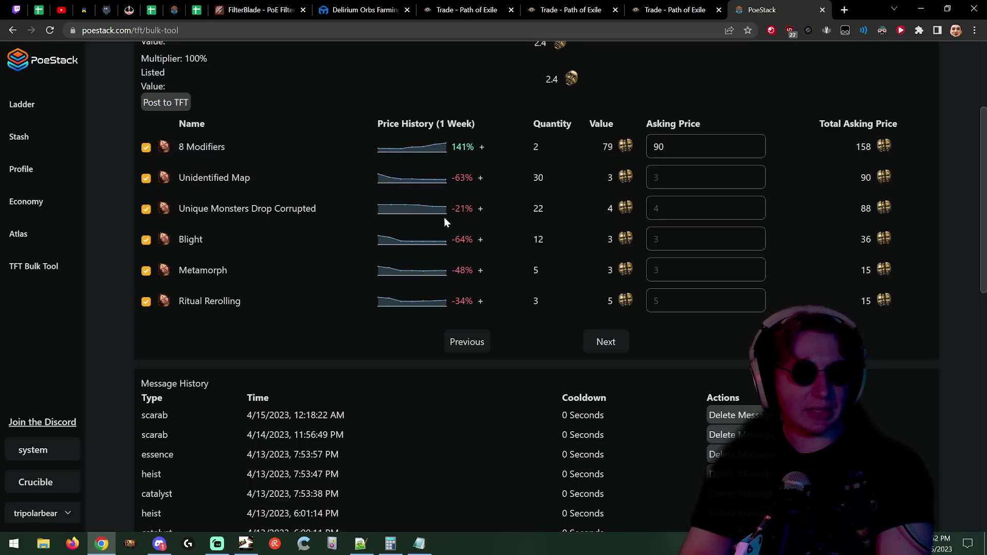
{"action": "mouse_move", "coordinate": [414, 241]}
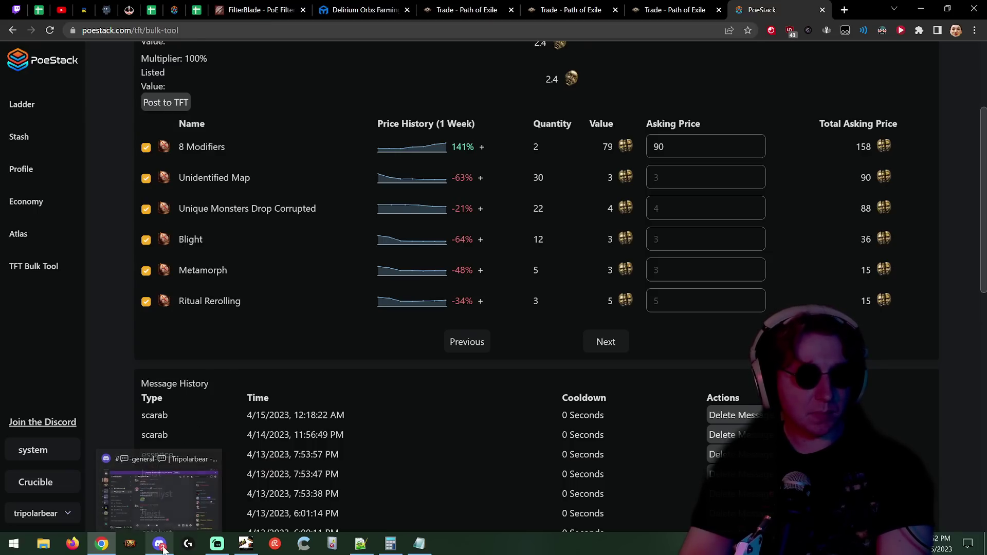
{"action": "scroll", "coordinate": [228, 349], "scroll_direction": "down", "scroll_amount": 3}
{"action": "scroll", "coordinate": [231, 350], "scroll_direction": "up", "scroll_amount": 3}
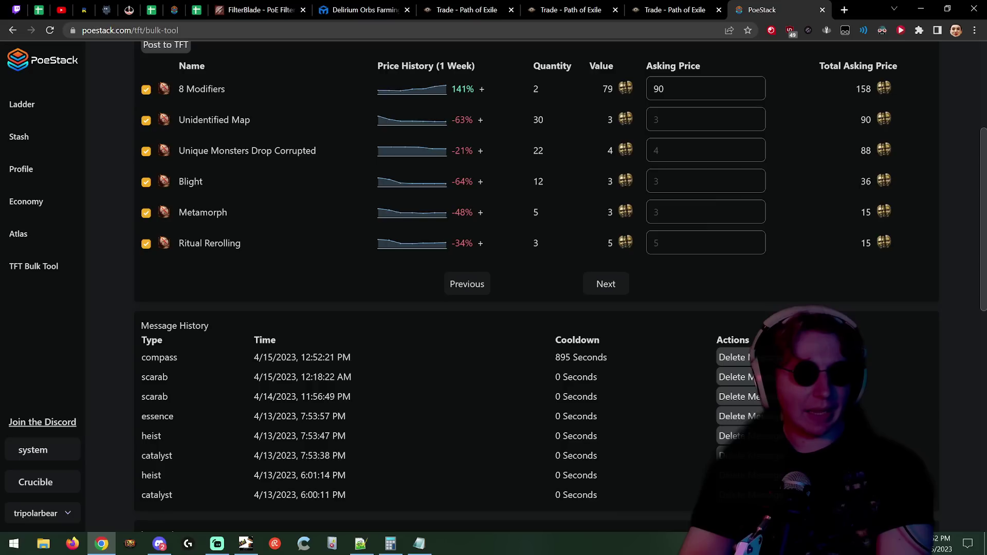
Step: Examine the type, time and cooldown of the newest compass entry in the message history
{"action": "scroll", "coordinate": [134, 298], "scroll_direction": "down", "scroll_amount": 2}
{"action": "left_click_drag", "start_coordinate": [141, 299], "coordinate": [396, 305]}
{"action": "left_click", "coordinate": [396, 305]}
{"action": "double_click", "coordinate": [564, 299]}
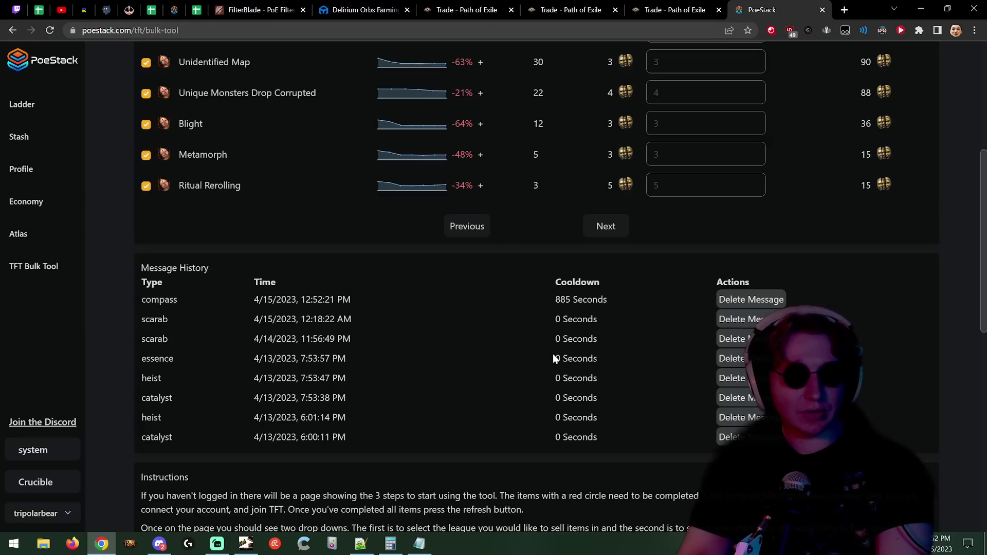
{"action": "scroll", "coordinate": [494, 316], "scroll_direction": "up", "scroll_amount": 1}
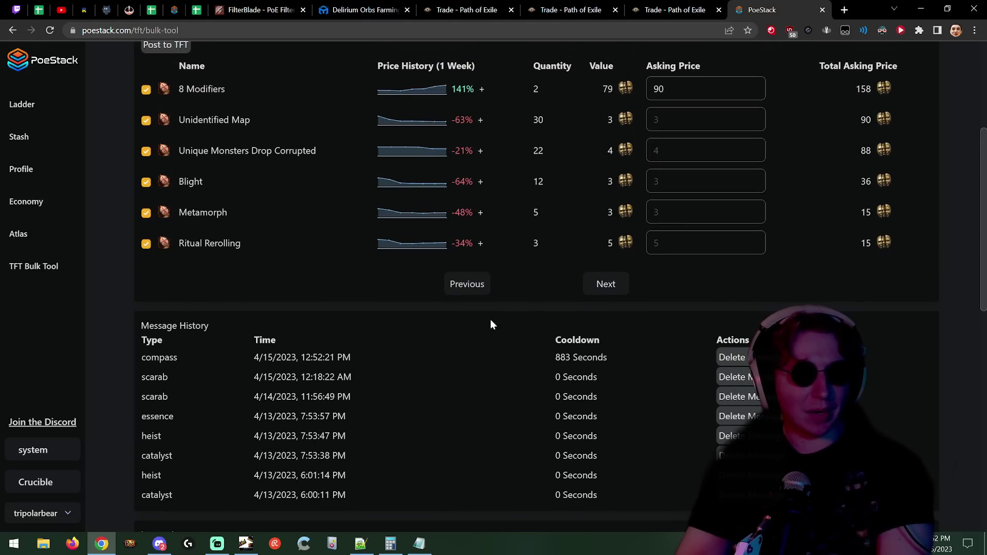
Step: Switch to Discord and find the posted compass listing in The Forbidden Trove's bulk-compasses-wts-csc channel
{"action": "left_click", "coordinate": [160, 543]}
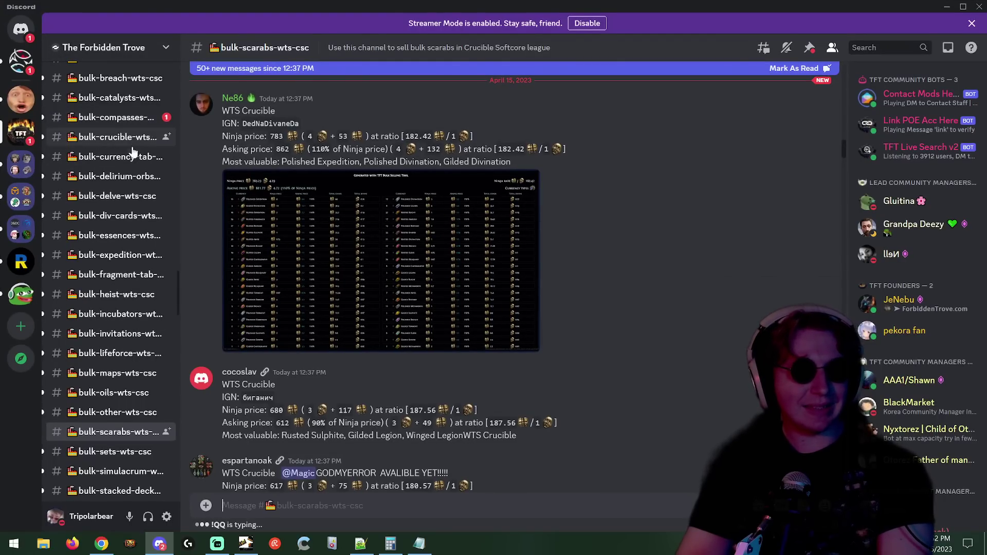
{"action": "left_click", "coordinate": [116, 117]}
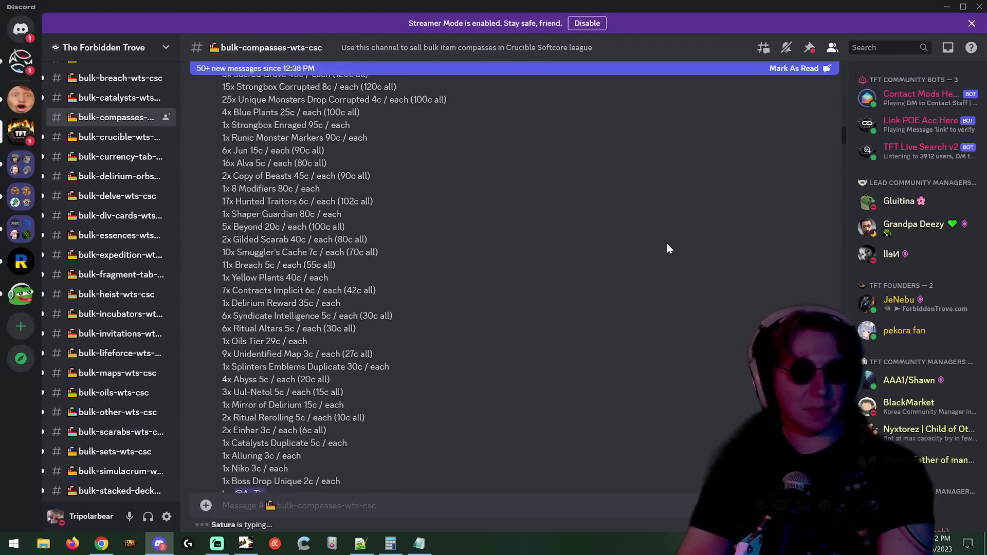
{"action": "scroll", "coordinate": [697, 244], "scroll_direction": "down", "scroll_amount": 15}
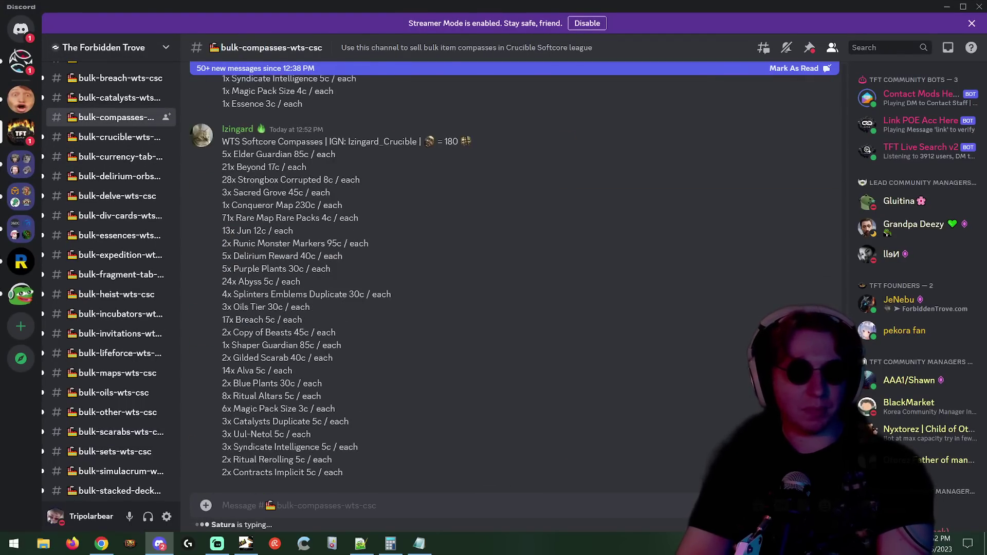
{"action": "scroll", "coordinate": [734, 392], "scroll_direction": "up", "scroll_amount": 12}
{"action": "scroll", "coordinate": [661, 345], "scroll_direction": "down", "scroll_amount": 1}
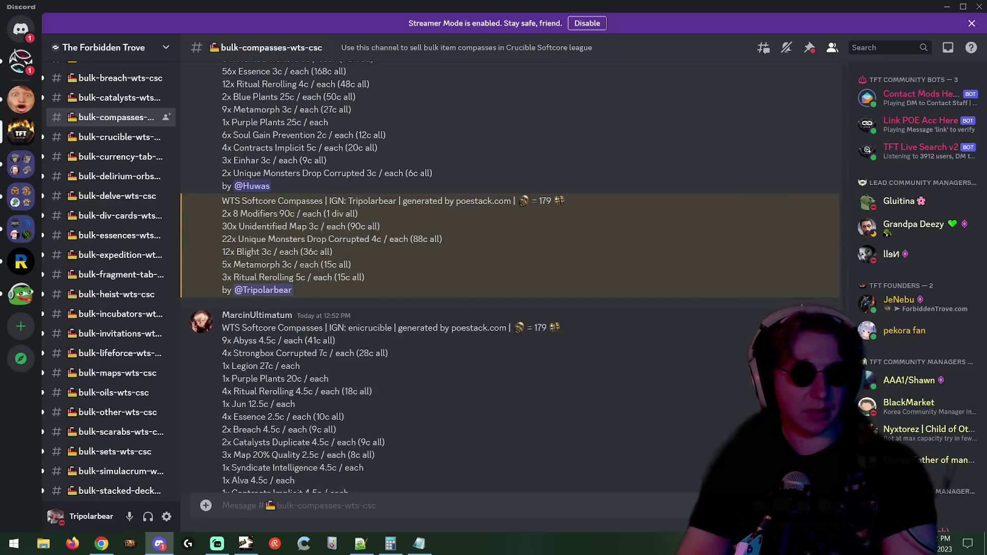
Step: Delete the compass message from PoeStack's message history and check its removal in the Discord compass channel
{"action": "left_click", "coordinate": [102, 543]}
{"action": "scroll", "coordinate": [314, 402], "scroll_direction": "down", "scroll_amount": 5}
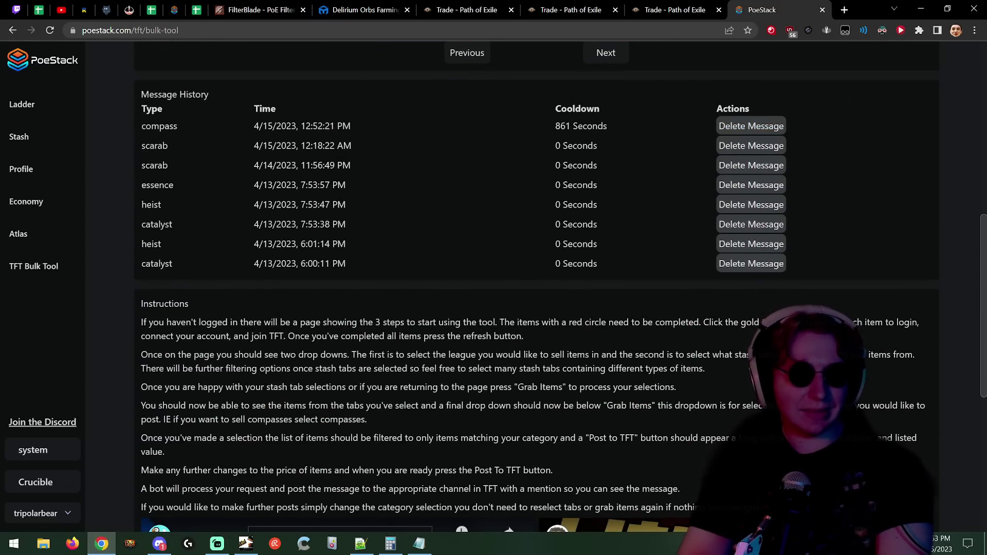
{"action": "left_click", "coordinate": [160, 544]}
{"action": "scroll", "coordinate": [360, 314], "scroll_direction": "up", "scroll_amount": 5}
{"action": "scroll", "coordinate": [274, 277], "scroll_direction": "down", "scroll_amount": 5}
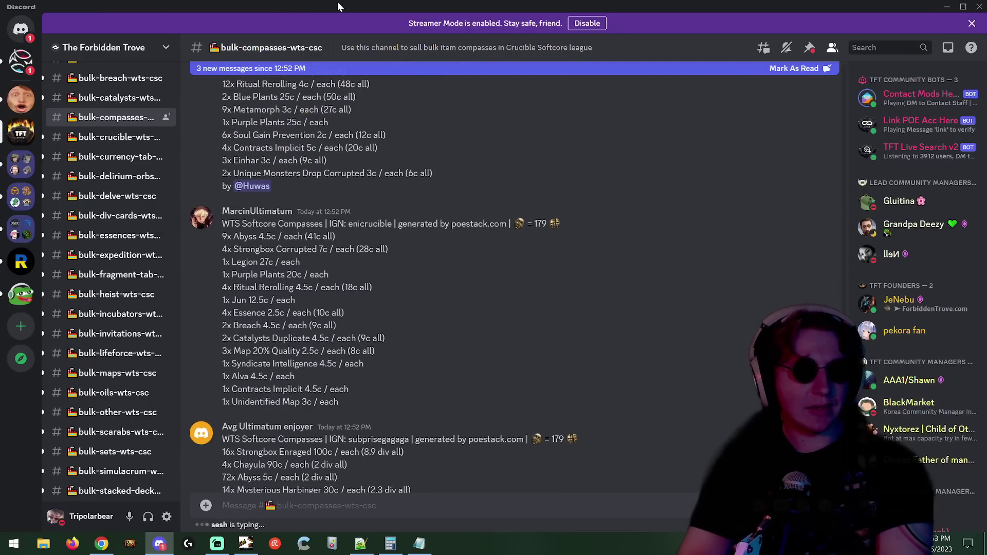
Step: Return to the browser and open bulk.tftrove.com in a new tab
{"action": "key", "text": "alt+Tab"}
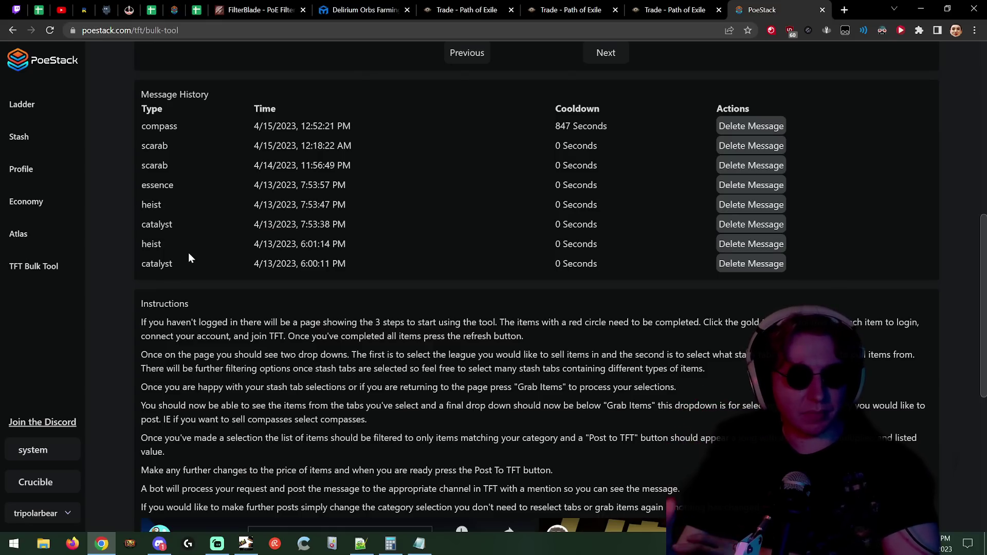
{"action": "scroll", "coordinate": [511, 371], "scroll_direction": "up", "scroll_amount": 9}
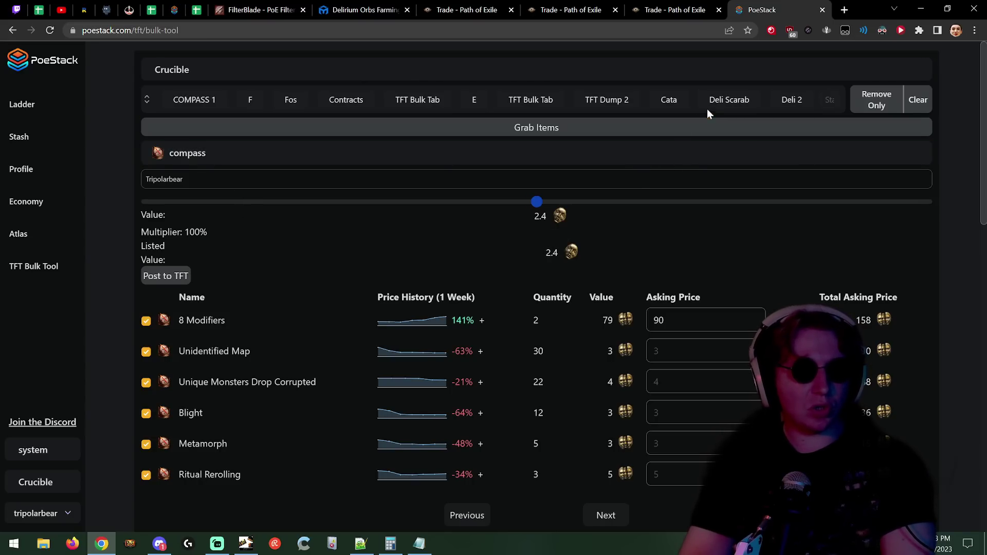
{"action": "left_click", "coordinate": [845, 9]}
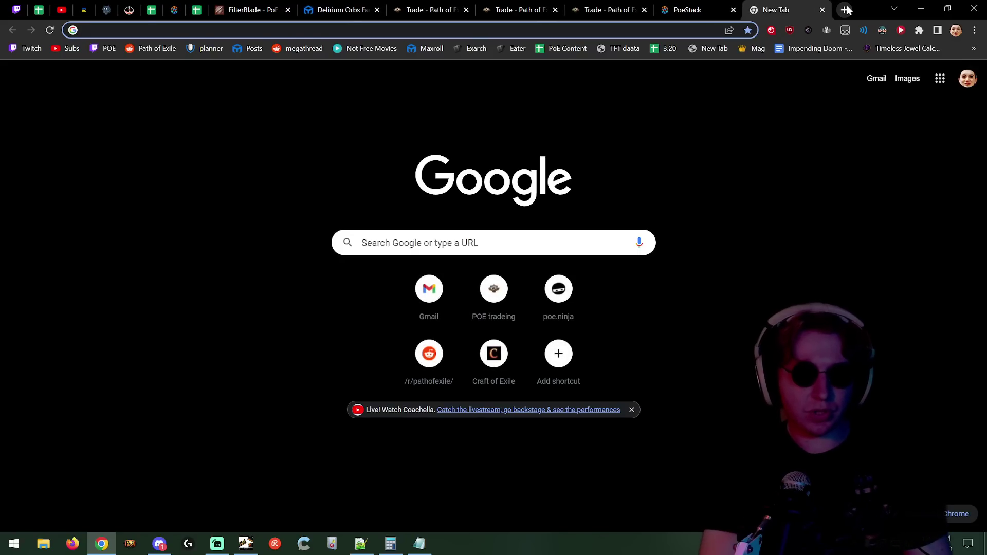
{"action": "type", "text": "bul"}
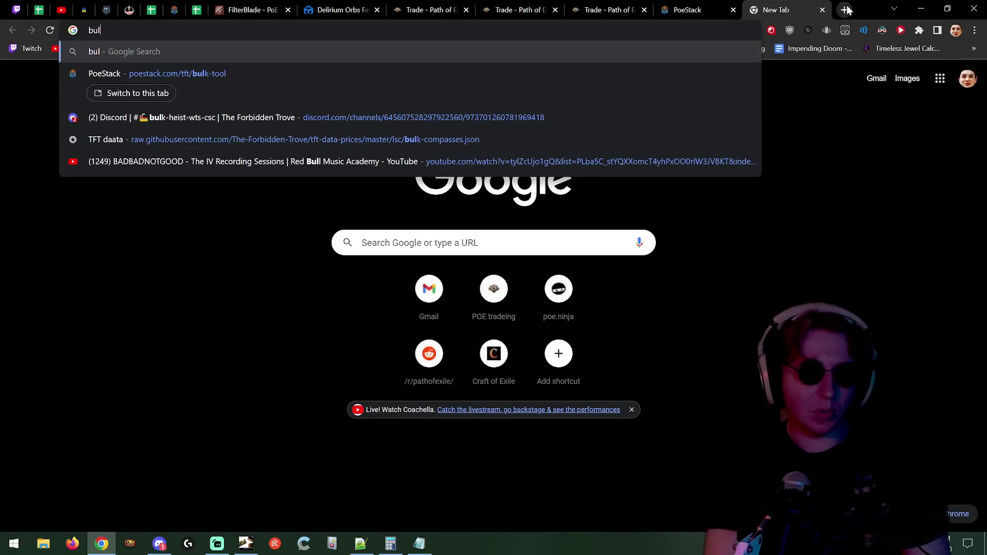
{"action": "type", "text": "k.tftrove.com"}
{"action": "key", "text": "Return"}
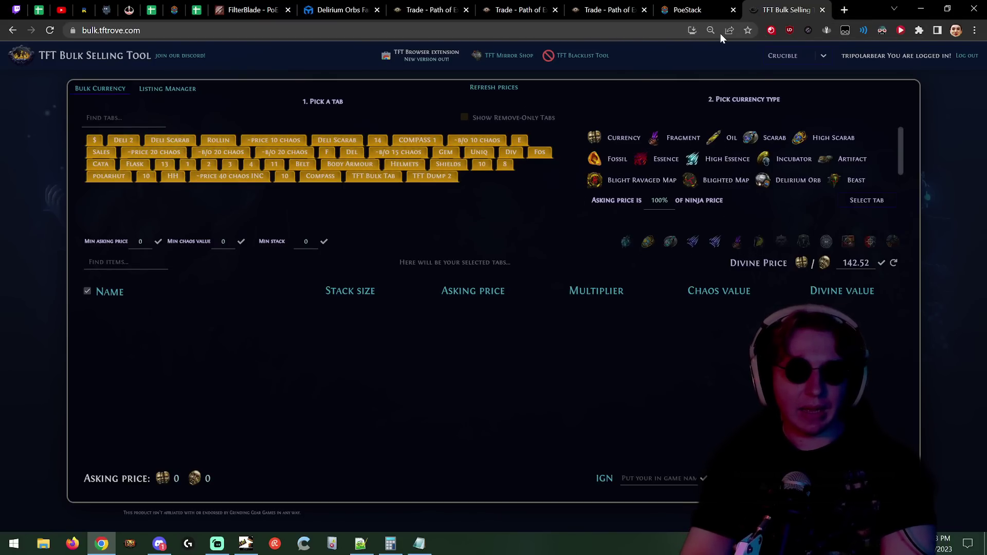
Step: Compare the TFT Bulk Selling Tool with the PoeStack page, examining its currency types and asking-price percentage
{"action": "left_click", "coordinate": [706, 10]}
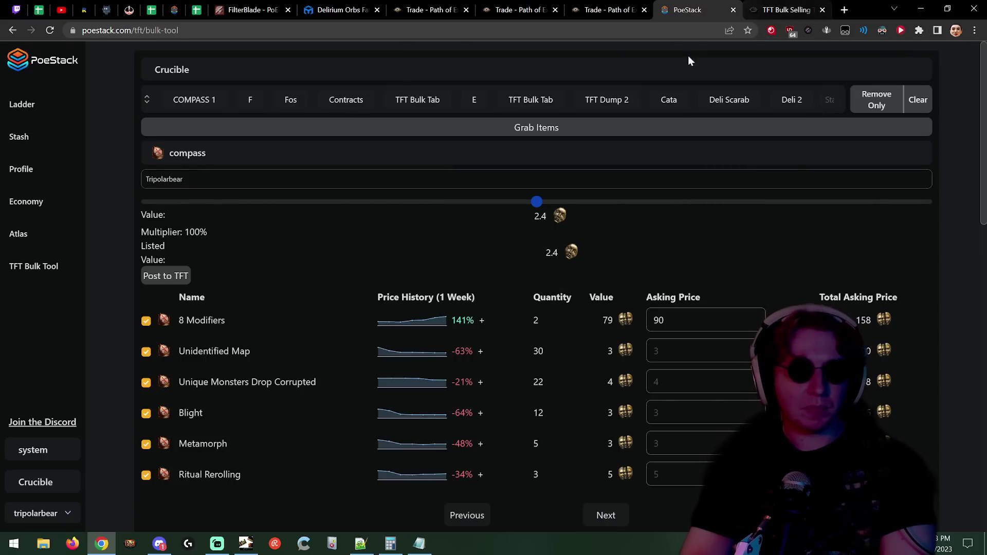
{"action": "left_click", "coordinate": [771, 10]}
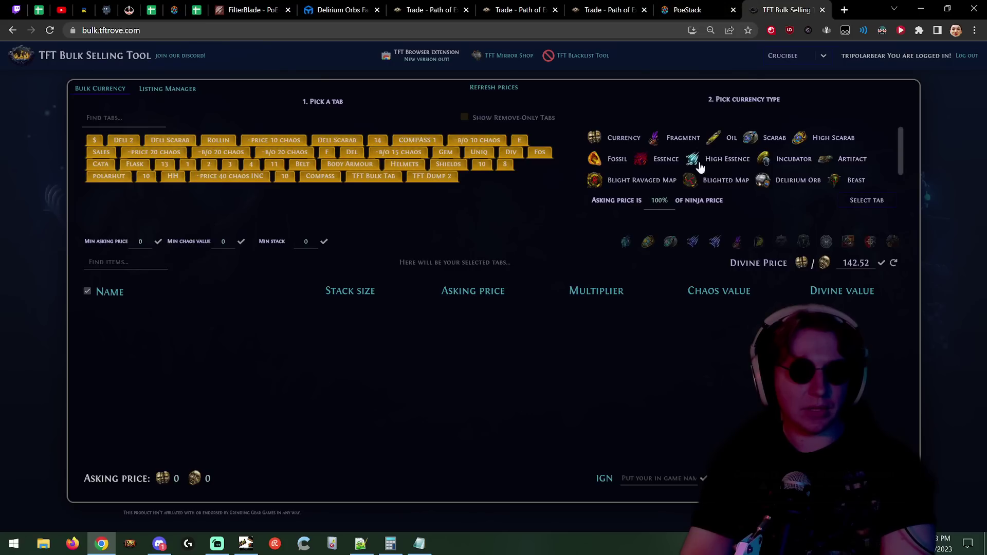
{"action": "scroll", "coordinate": [689, 175], "scroll_direction": "down", "scroll_amount": 1}
{"action": "left_click_drag", "start_coordinate": [650, 201], "coordinate": [669, 201]}
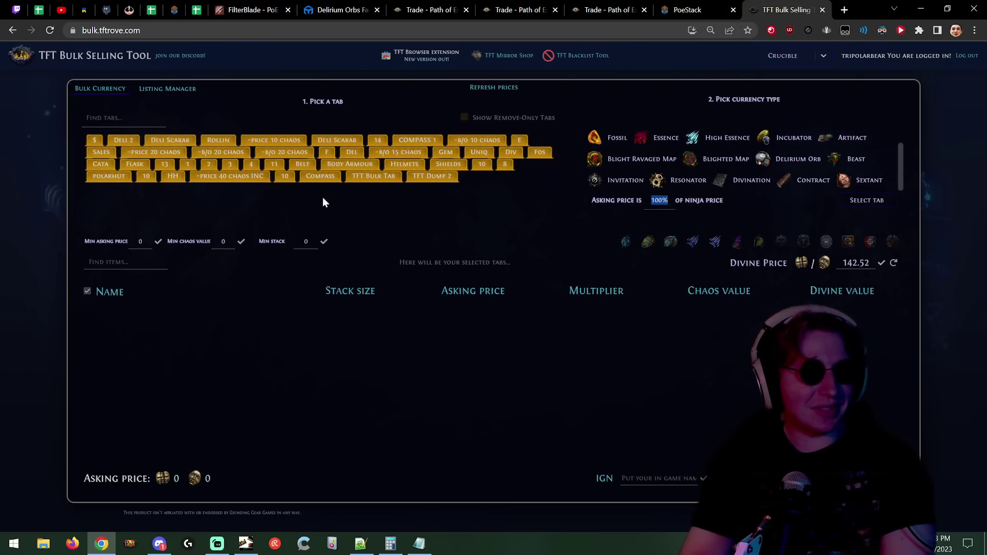
Step: Go back to PoeStack, change the bulk category to fossil and grab the items again
{"action": "key", "text": "ctrl+shift+Tab"}
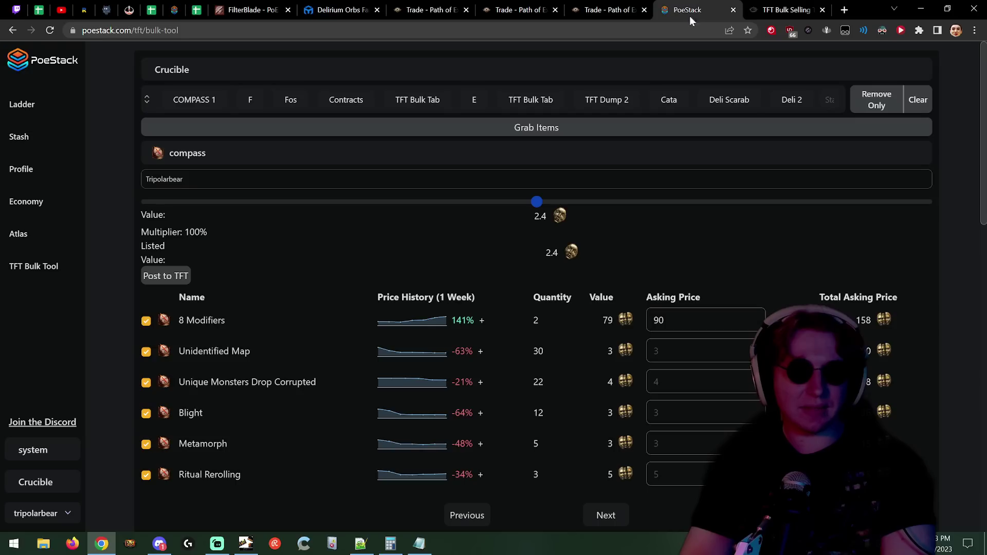
{"action": "mouse_move", "coordinate": [537, 206]}
{"action": "left_mouse_down"}
{"action": "mouse_move", "coordinate": [419, 203]}
{"action": "mouse_move", "coordinate": [633, 203]}
{"action": "mouse_move", "coordinate": [538, 204]}
{"action": "left_mouse_up"}
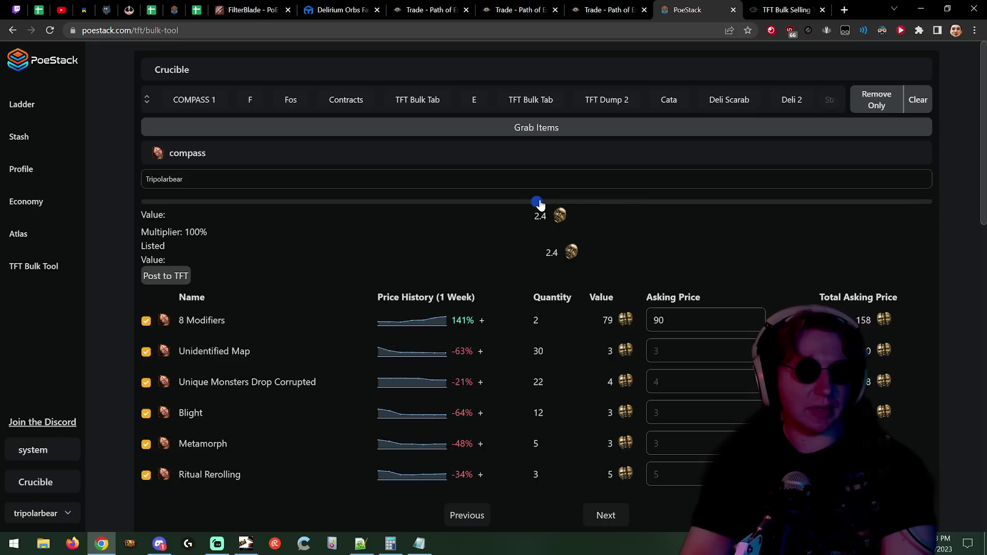
{"action": "left_click", "coordinate": [229, 153]}
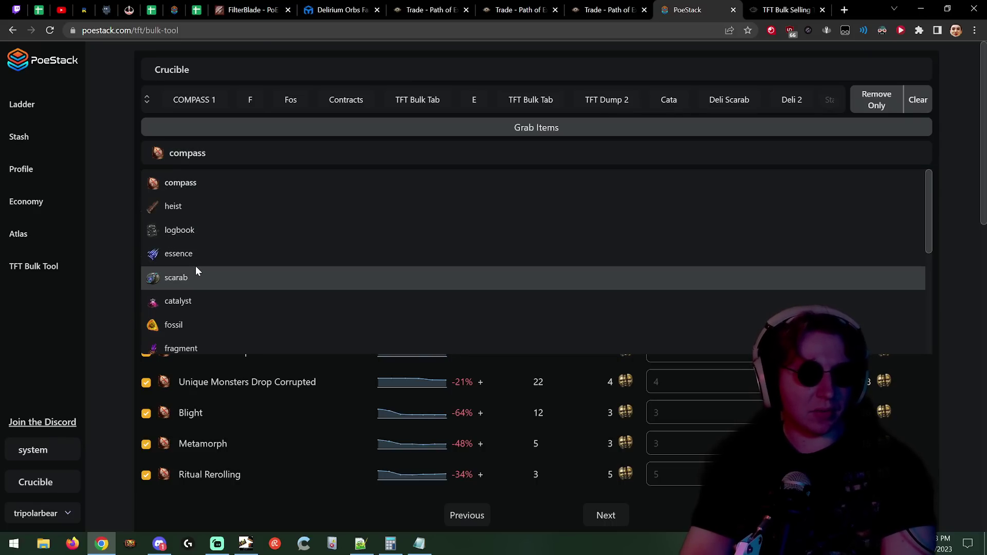
{"action": "left_click", "coordinate": [184, 325]}
{"action": "left_click", "coordinate": [512, 129]}
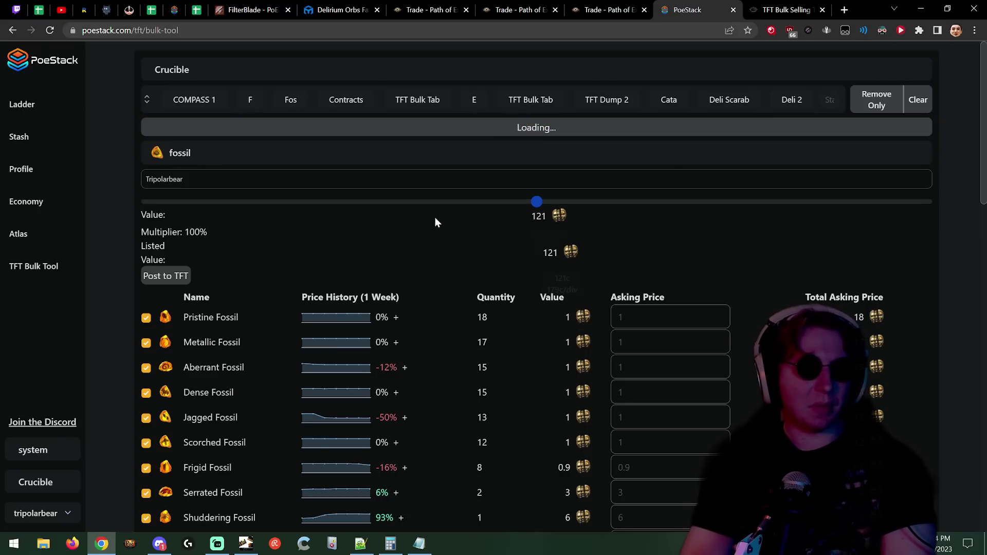
Step: Lower the fossil listing's price multiplier to 90%
{"action": "scroll", "coordinate": [437, 204], "scroll_direction": "down", "scroll_amount": 1}
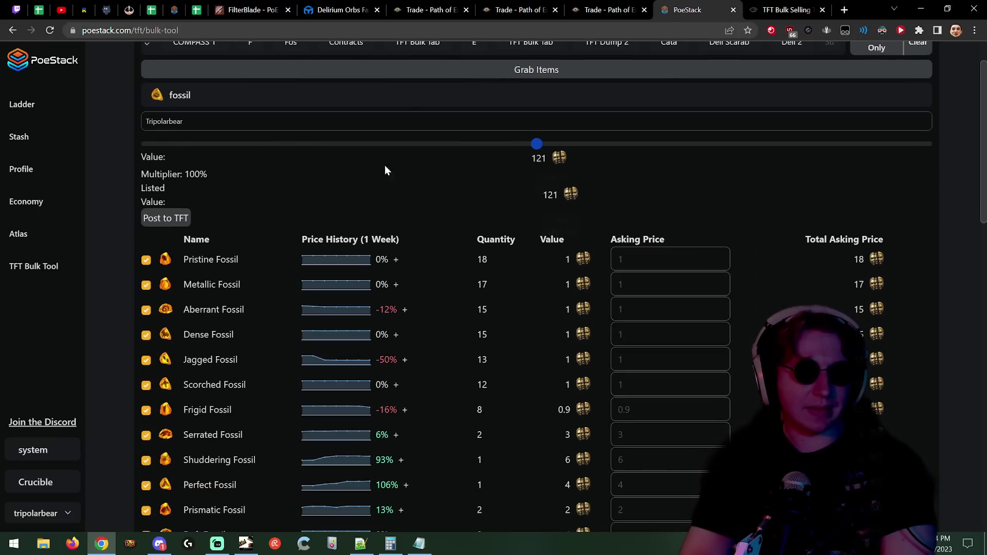
{"action": "left_click_drag", "start_coordinate": [536, 145], "coordinate": [497, 145]}
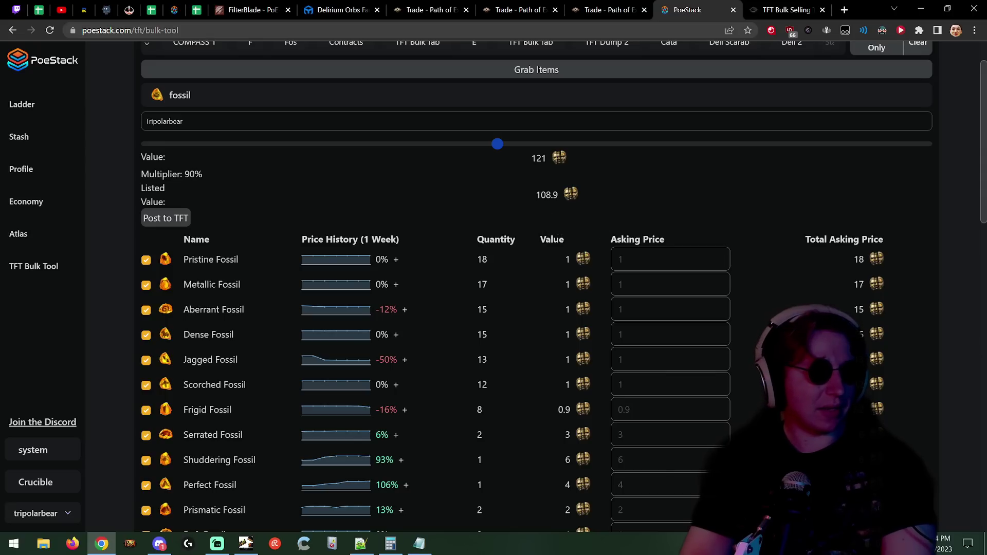
{"action": "scroll", "coordinate": [297, 192], "scroll_direction": "up", "scroll_amount": 2}
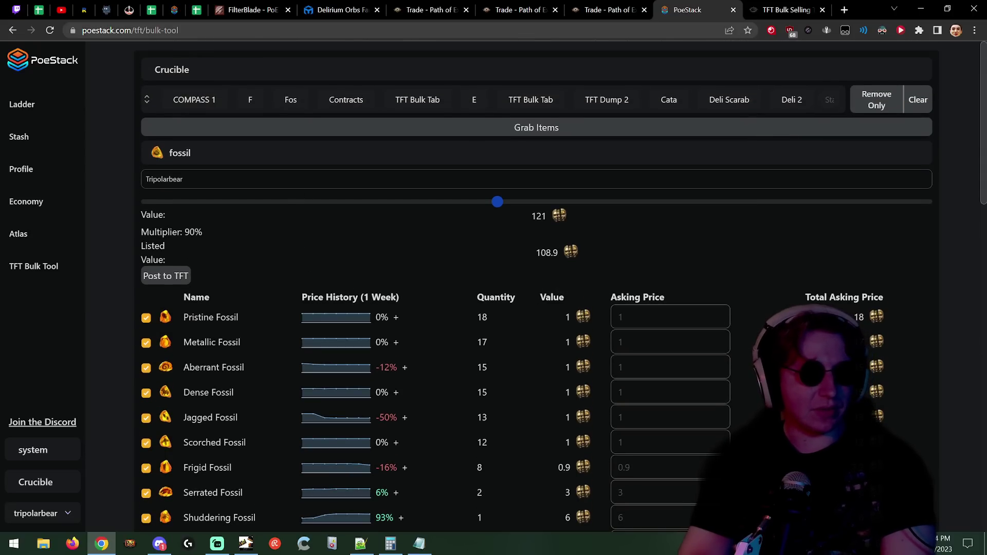